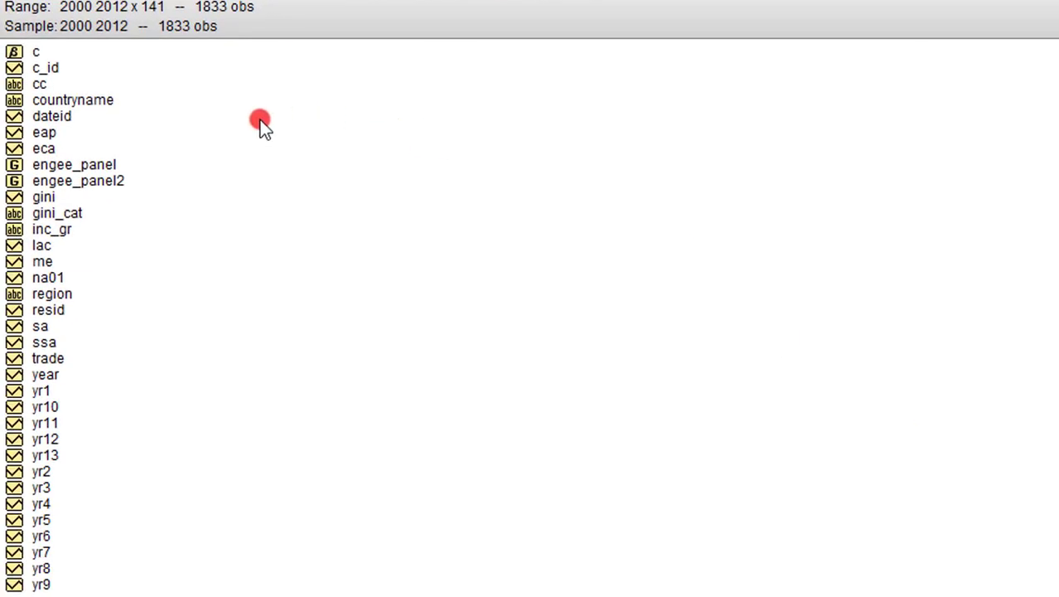
# Open the engee_panel group and browse its rows, noting Albania's DATEID runs 2000 to 2012
pyautogui.doubleClick(102, 165)
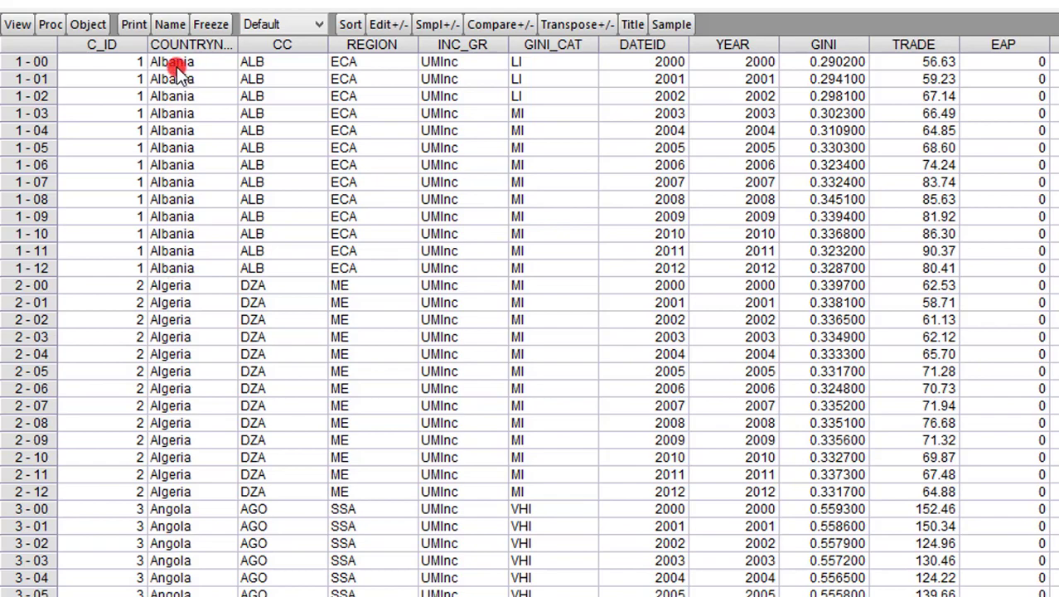
pyautogui.hotkey('ctrl', 'End')
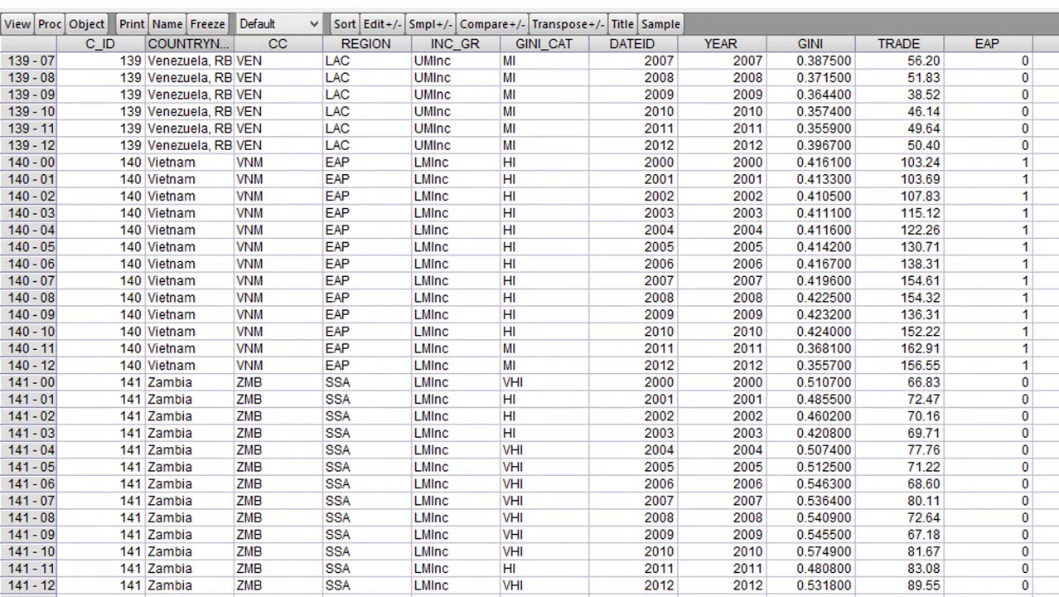
pyautogui.hotkey('ctrl', 'Home')
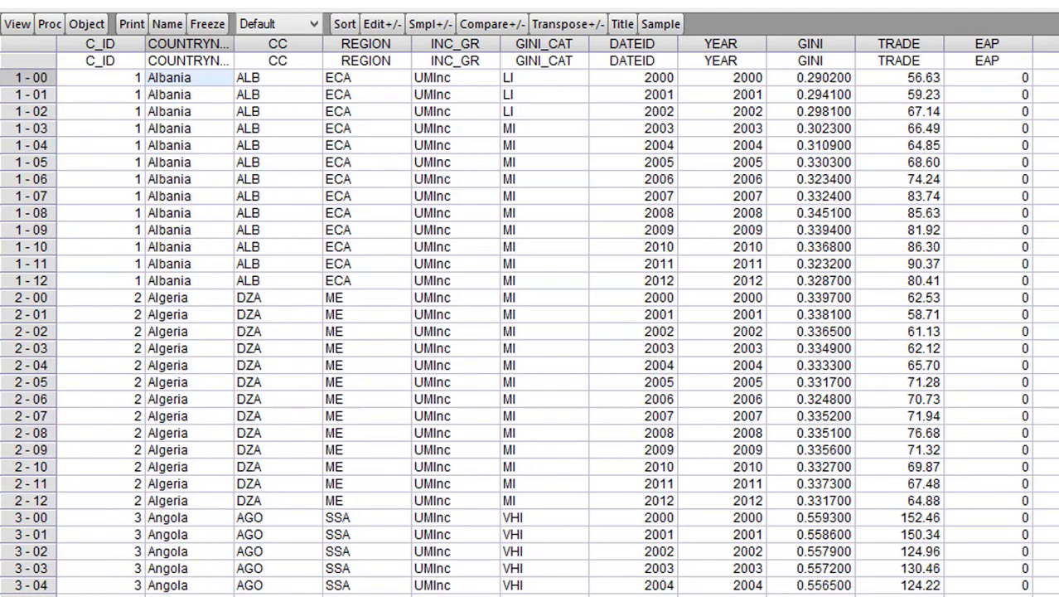
pyautogui.click(657, 77)
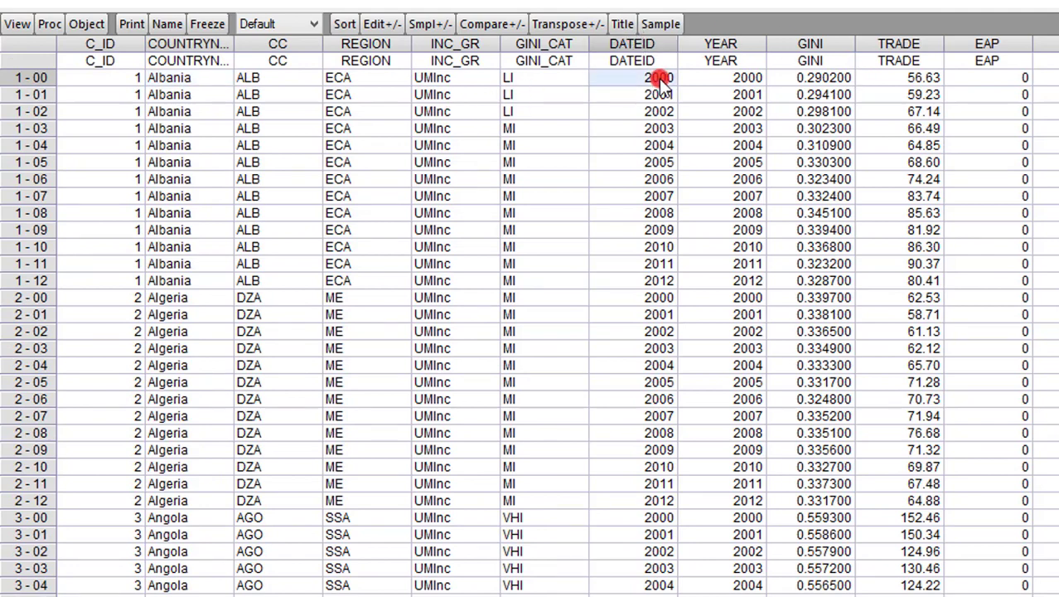
pyautogui.click(664, 282)
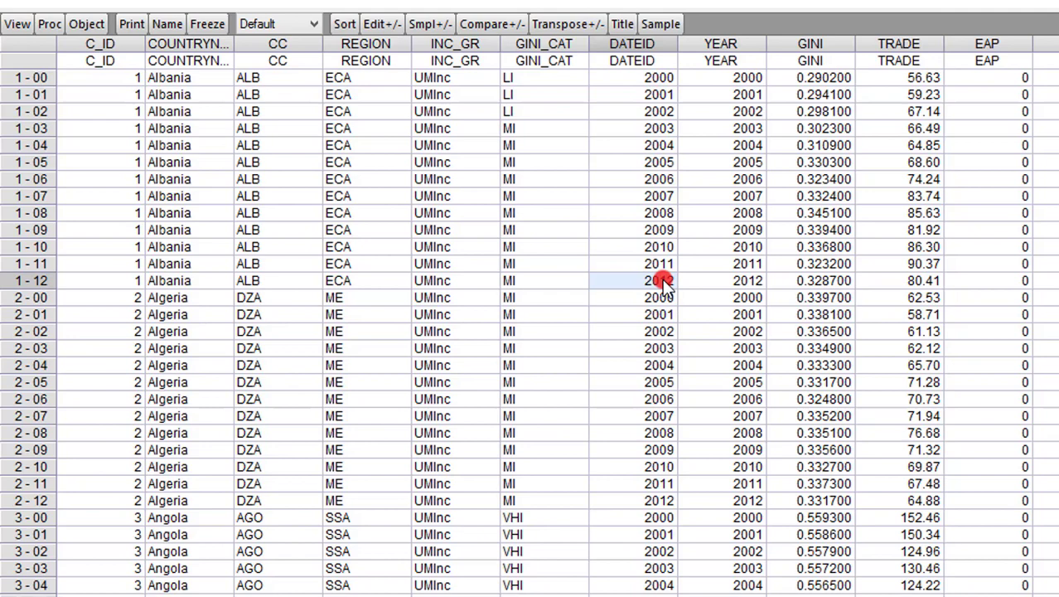
# Point out the REGION, INC_GR and GINI_CAT category columns, then clear the workfile selection
pyautogui.click(359, 60)
pyautogui.click(447, 66)
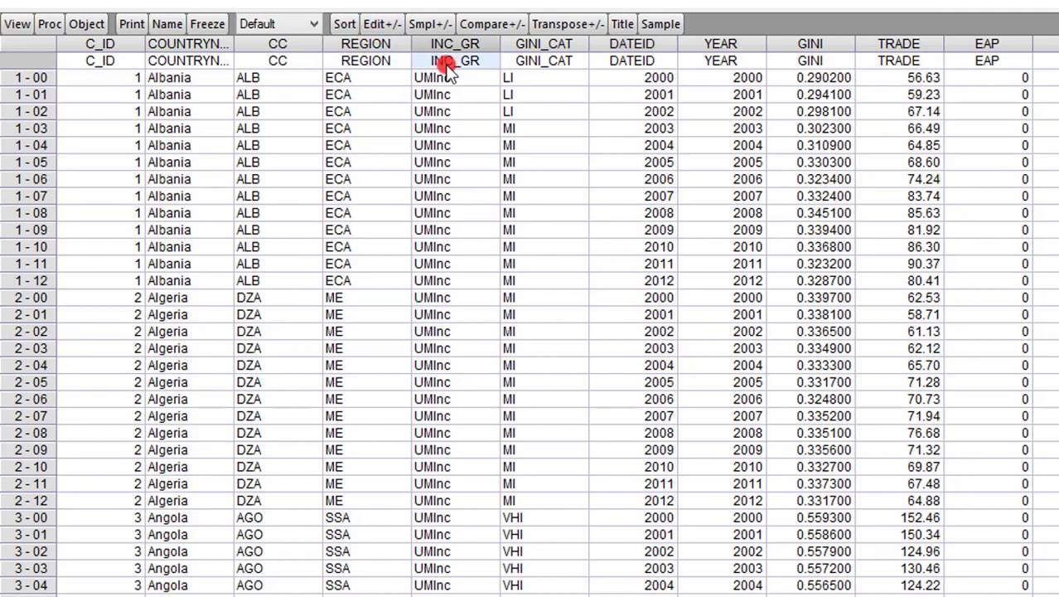
pyautogui.click(531, 66)
pyautogui.click(366, 51)
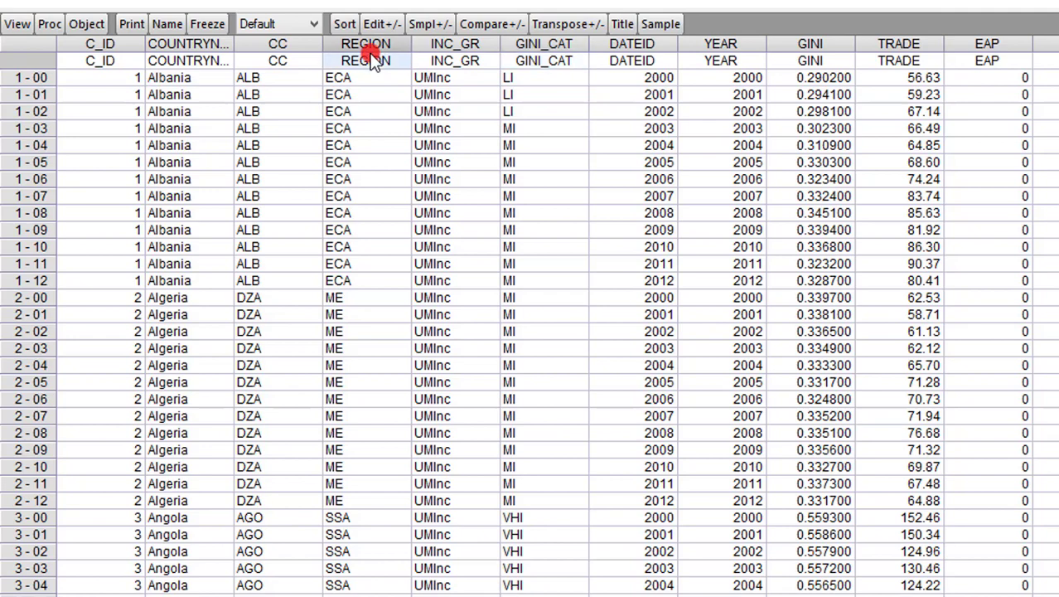
pyautogui.click(437, 63)
pyautogui.click(539, 62)
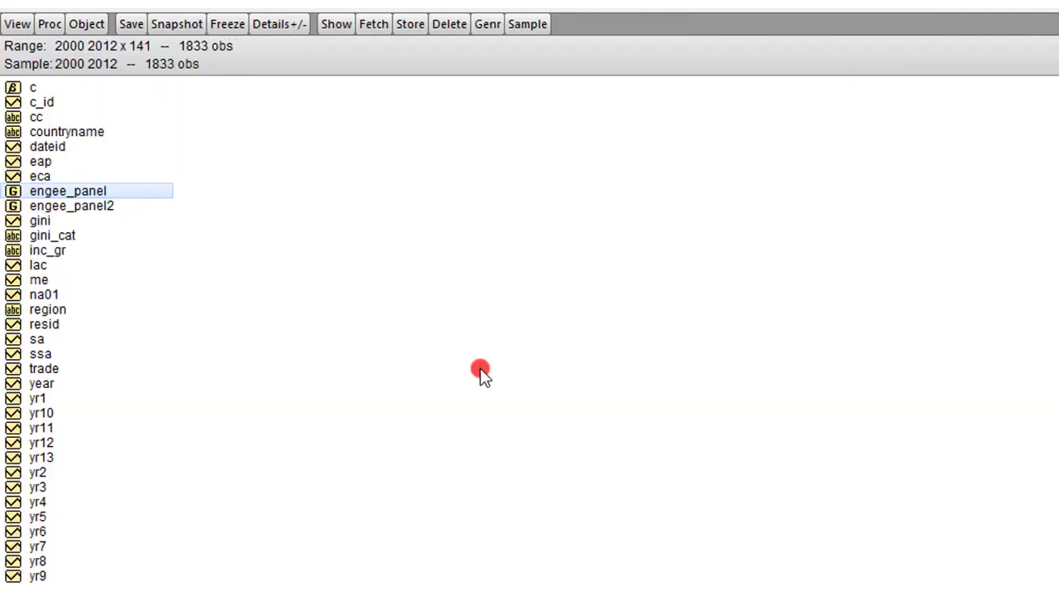
pyautogui.click(481, 370)
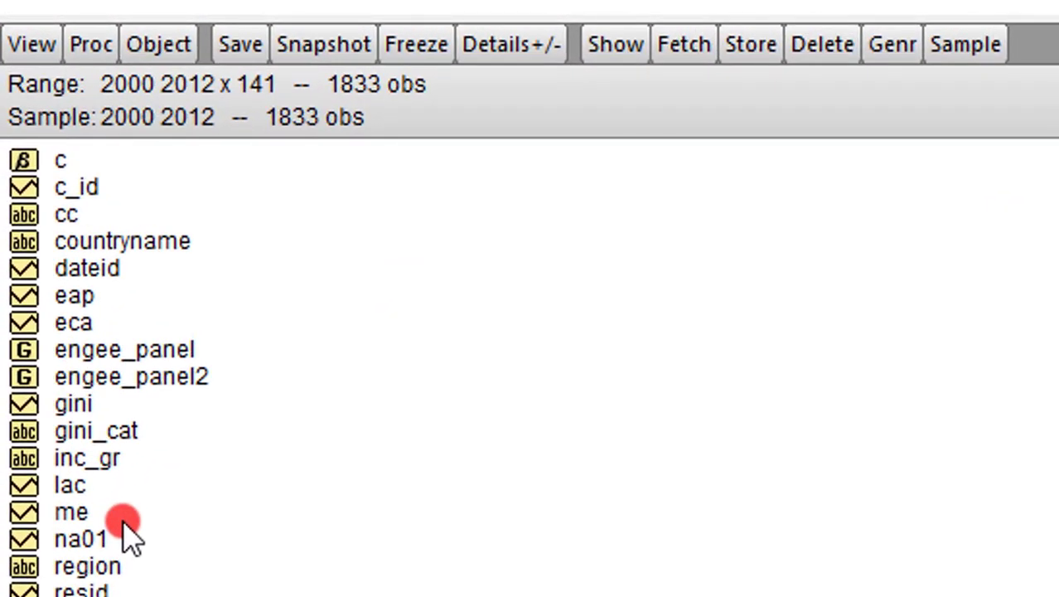
# Configure gini's graph as a Categorical Bar graph of Means with region as the within-graph factor
pyautogui.doubleClick(71, 405)
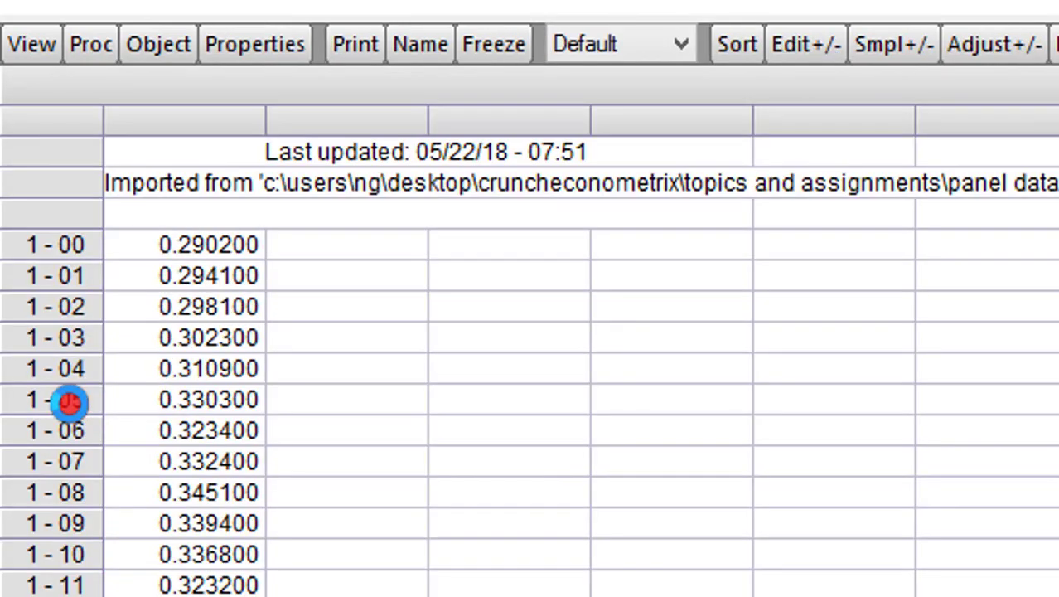
pyautogui.click(33, 48)
pyautogui.click(67, 141)
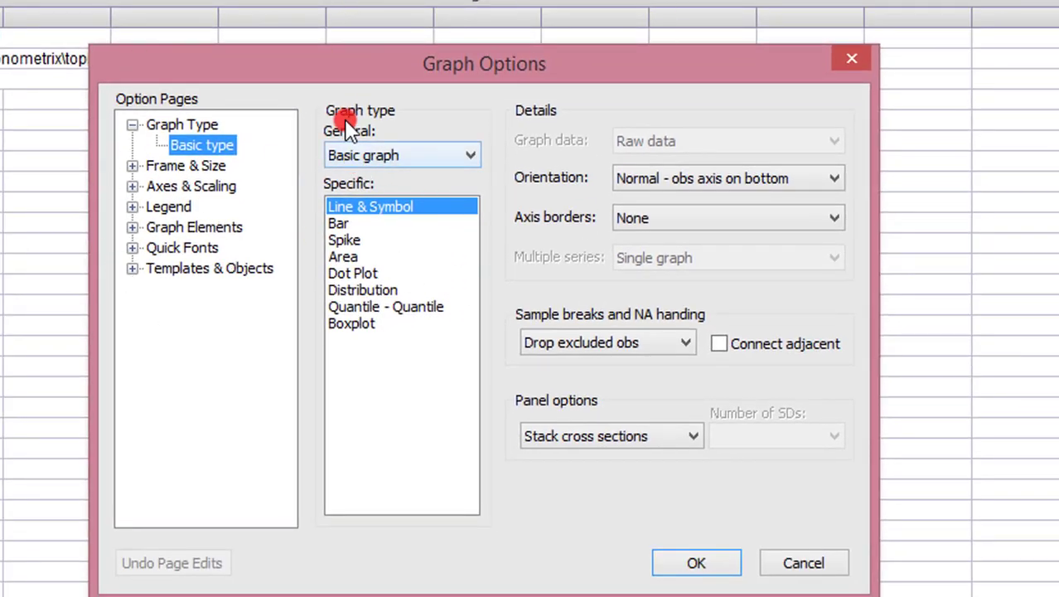
pyautogui.click(468, 156)
pyautogui.click(464, 193)
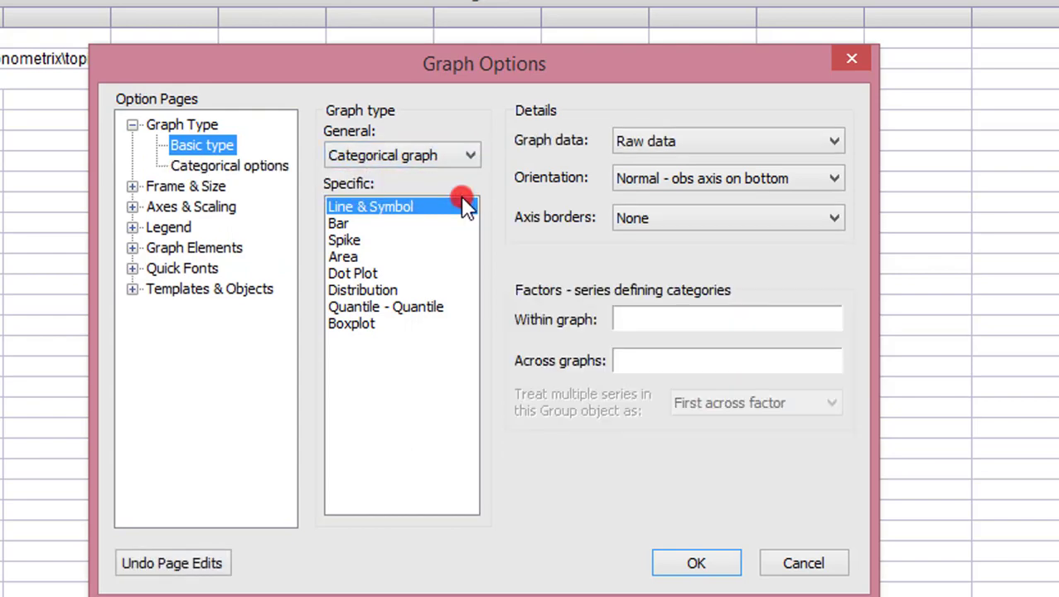
pyautogui.click(337, 226)
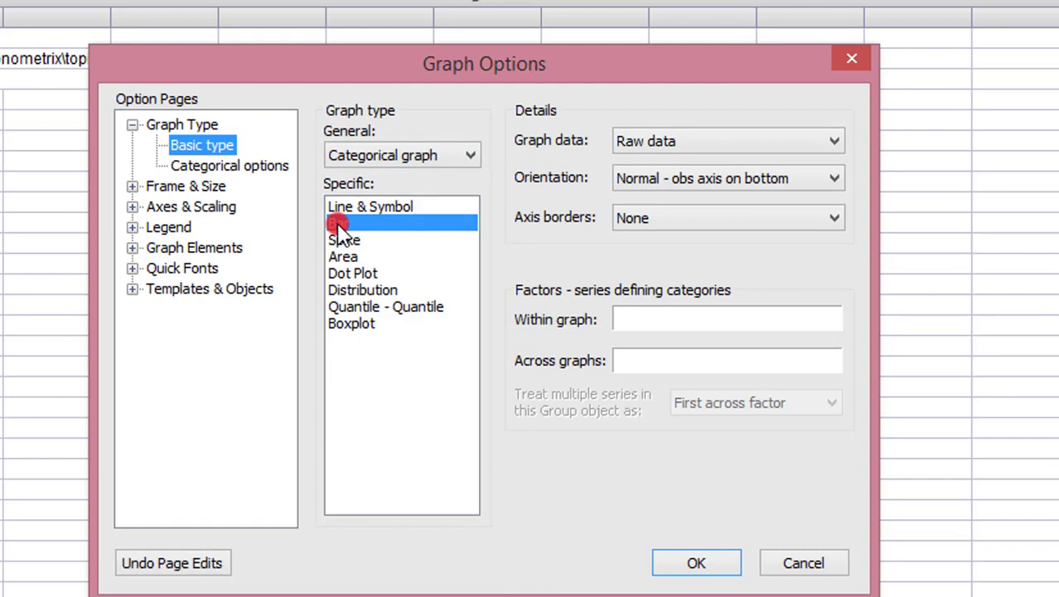
pyautogui.click(835, 143)
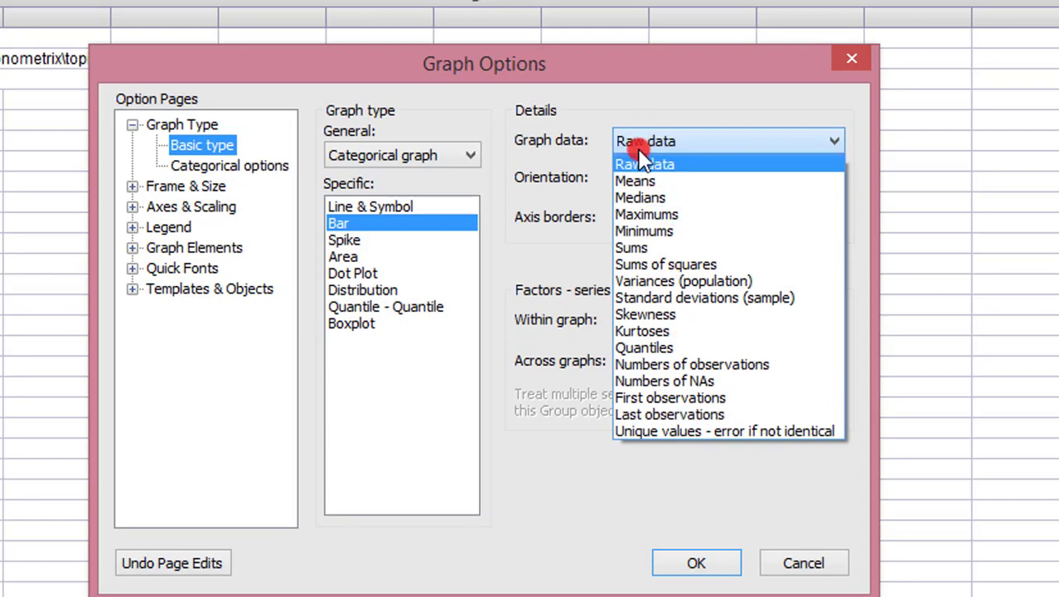
pyautogui.click(642, 182)
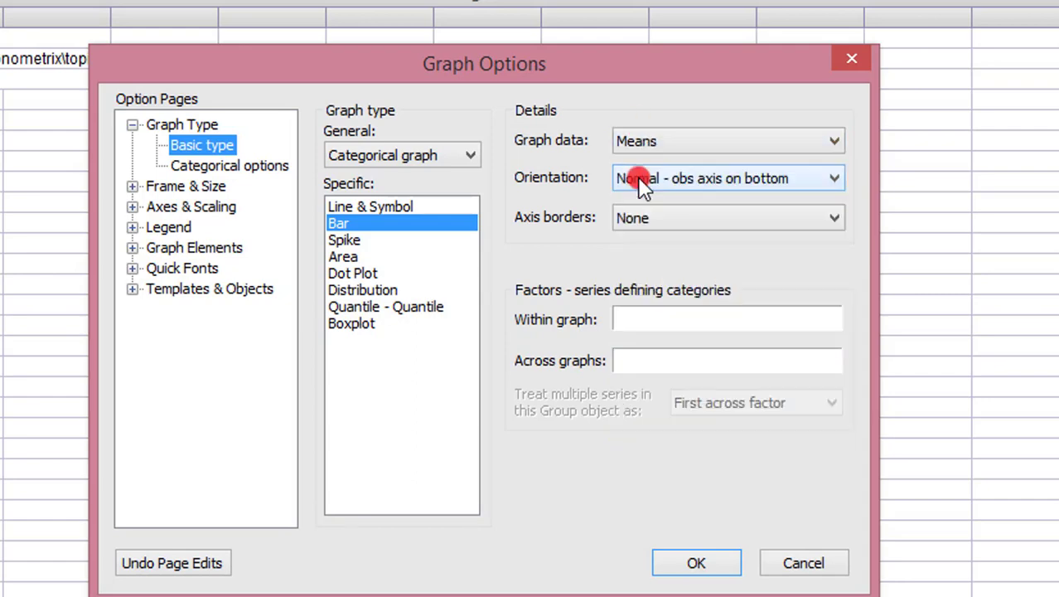
pyautogui.click(740, 322)
pyautogui.write('region')
pyautogui.click(585, 307)
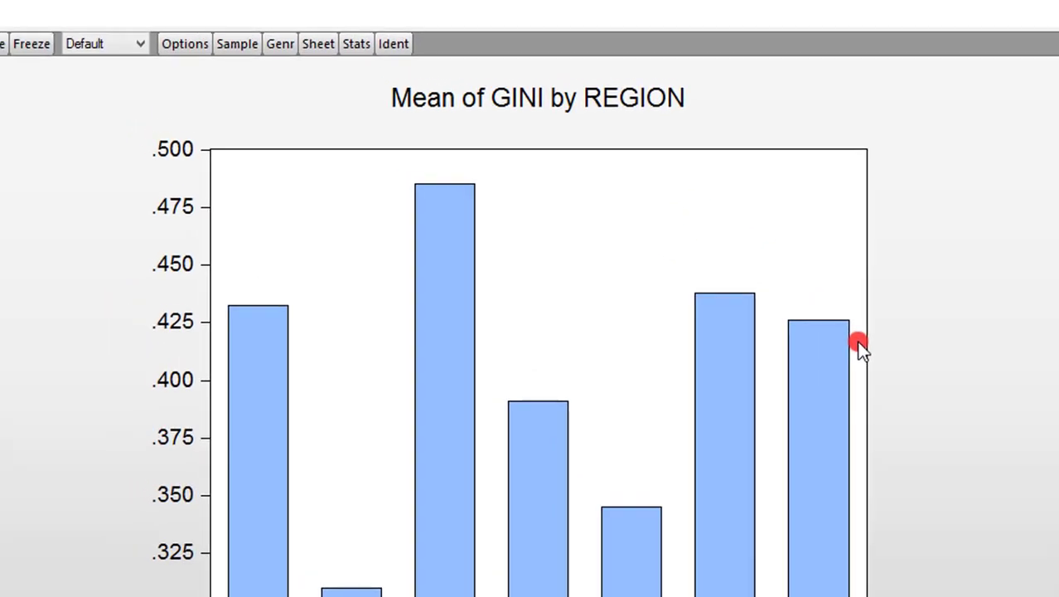
# Turn on Bar-Area-Pie value labels so each bar shows its mean GINI above it
pyautogui.doubleClick(263, 251)
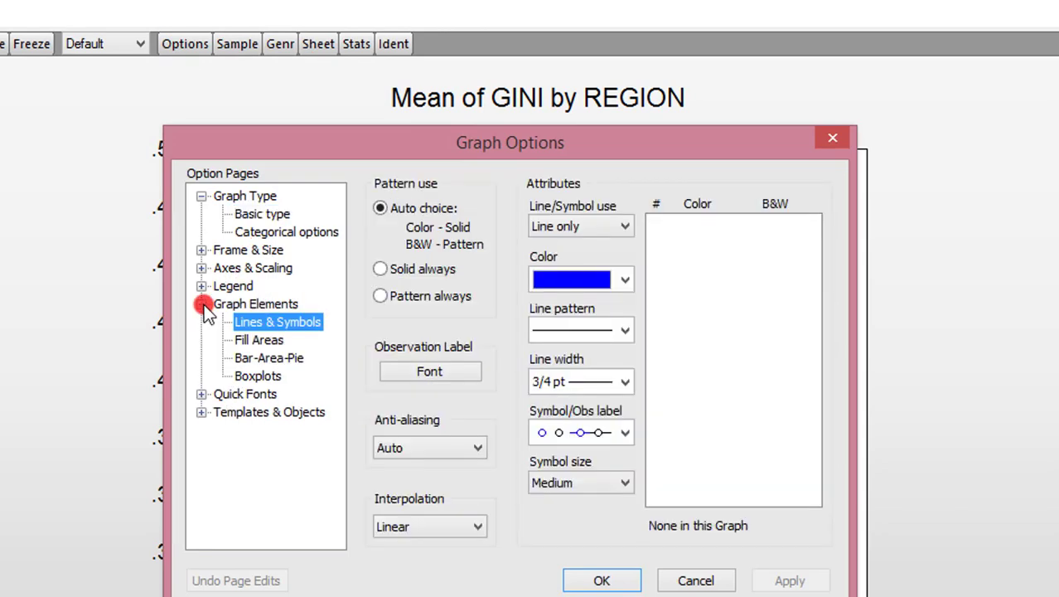
pyautogui.click(266, 356)
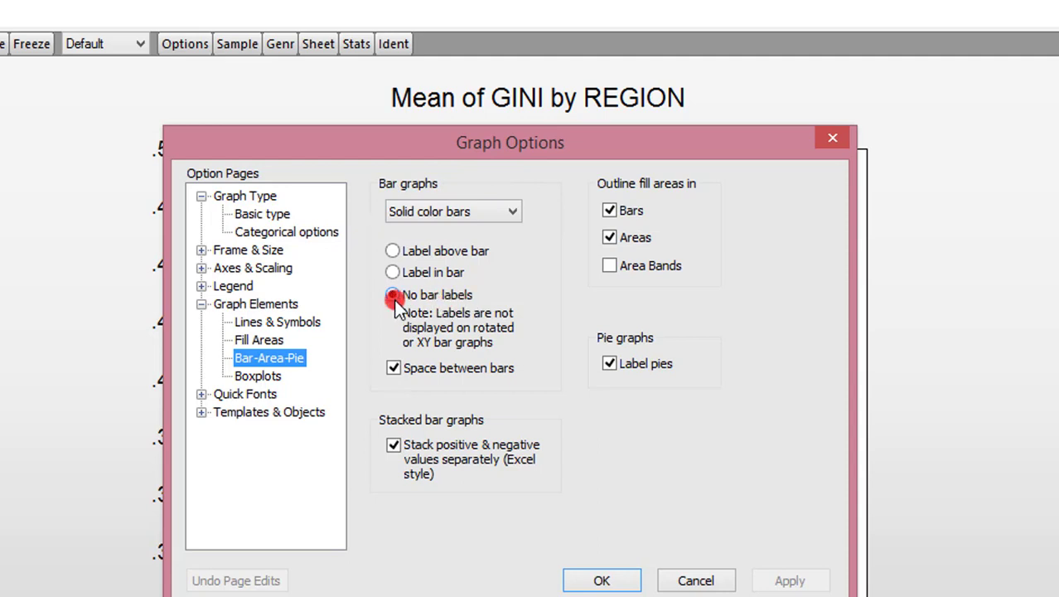
pyautogui.click(391, 252)
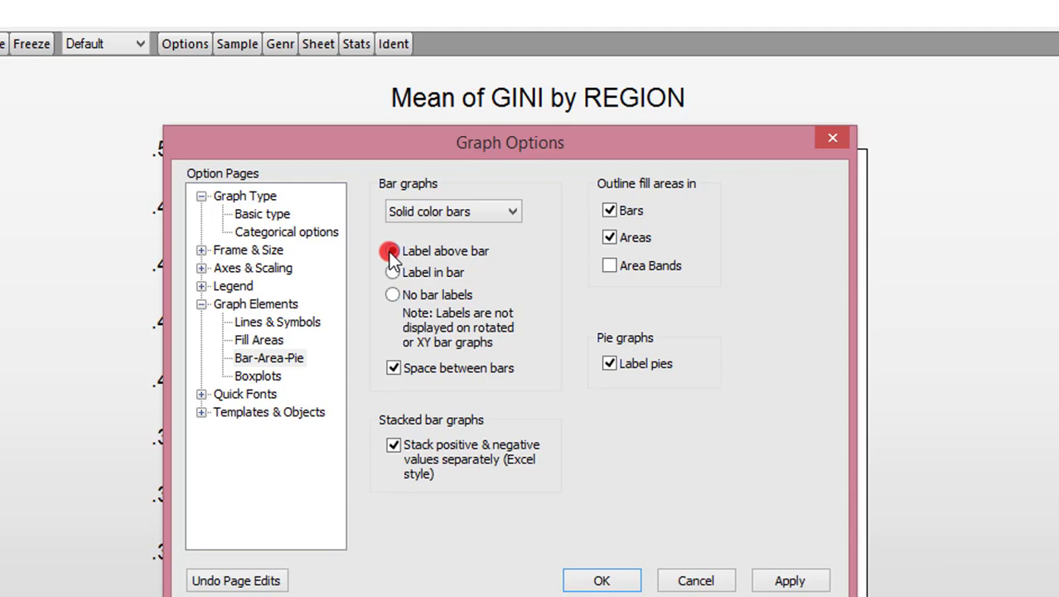
pyautogui.click(599, 579)
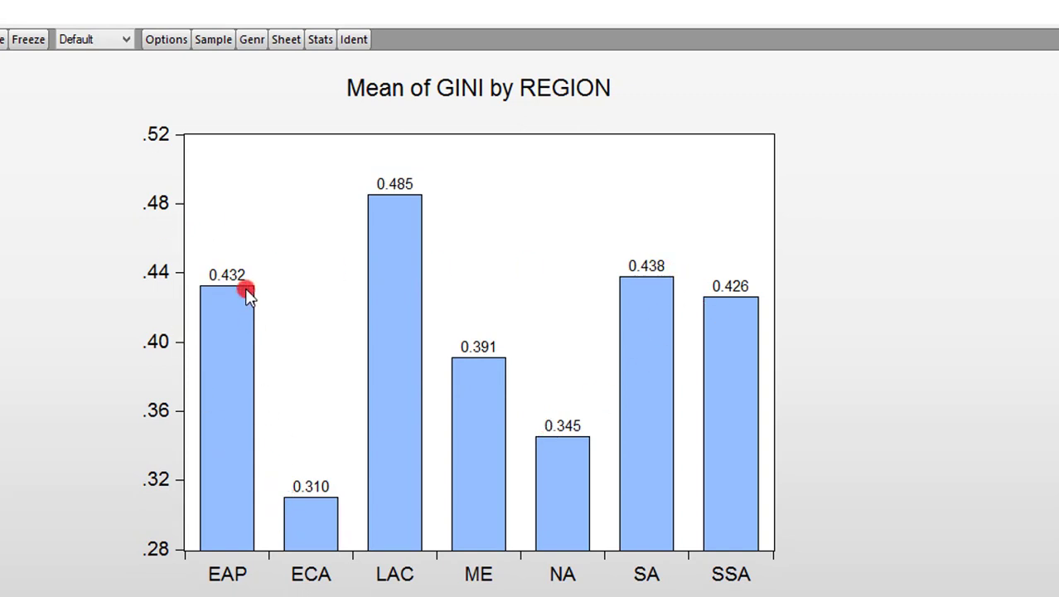
# Freeze the chart and sort its bars by Series 1 in ascending order, confirming the sort
pyautogui.moveTo(585, 519)
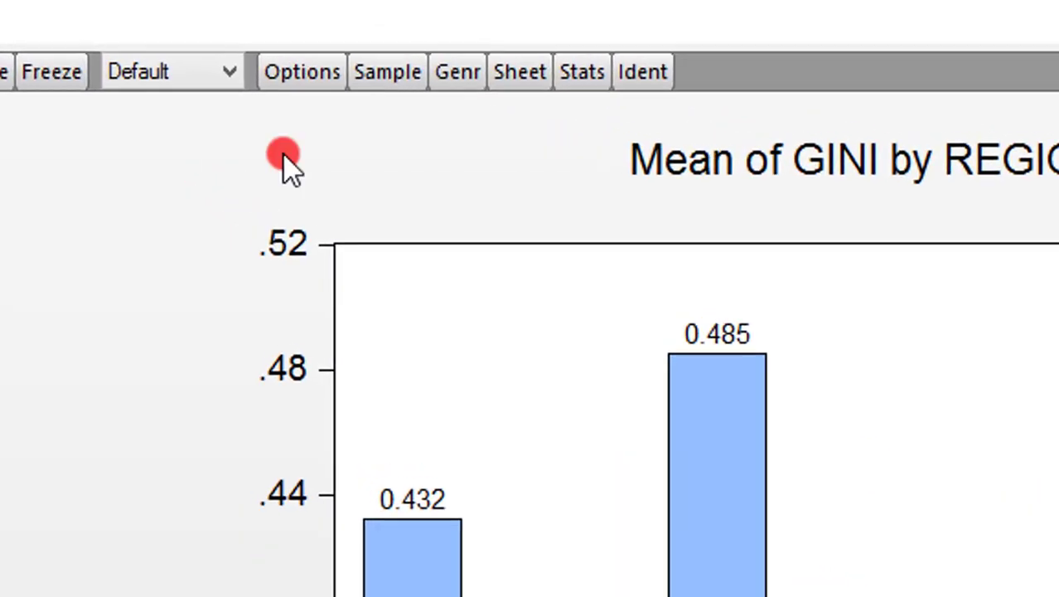
pyautogui.click(40, 57)
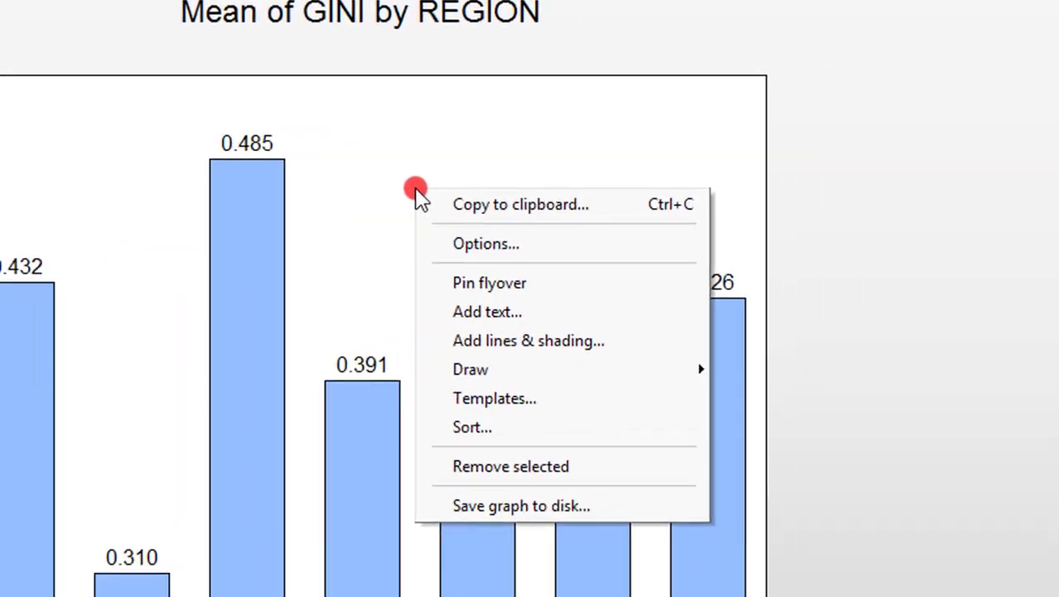
pyautogui.click(609, 372)
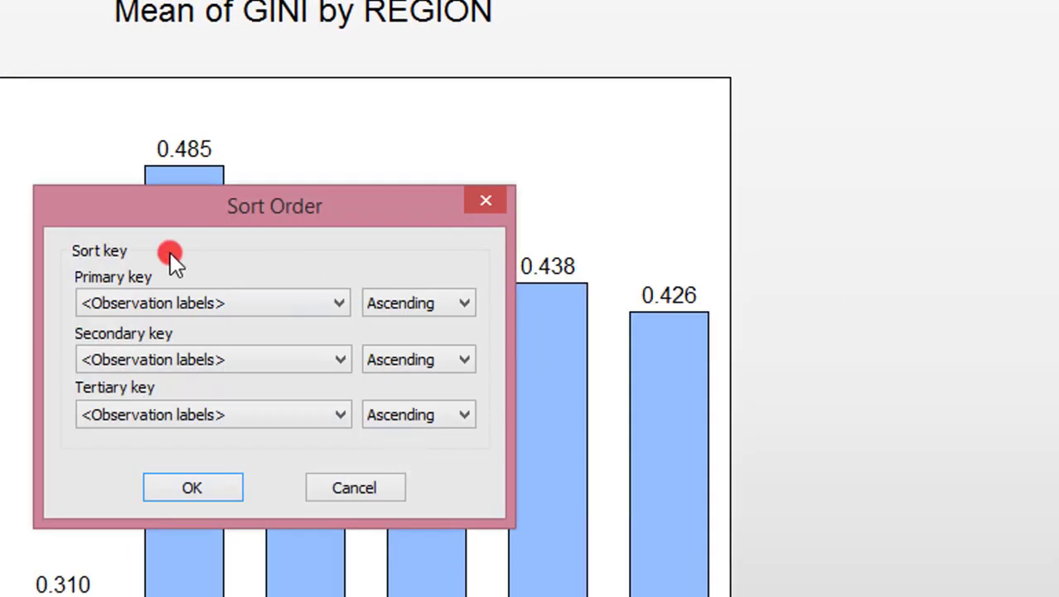
pyautogui.click(341, 302)
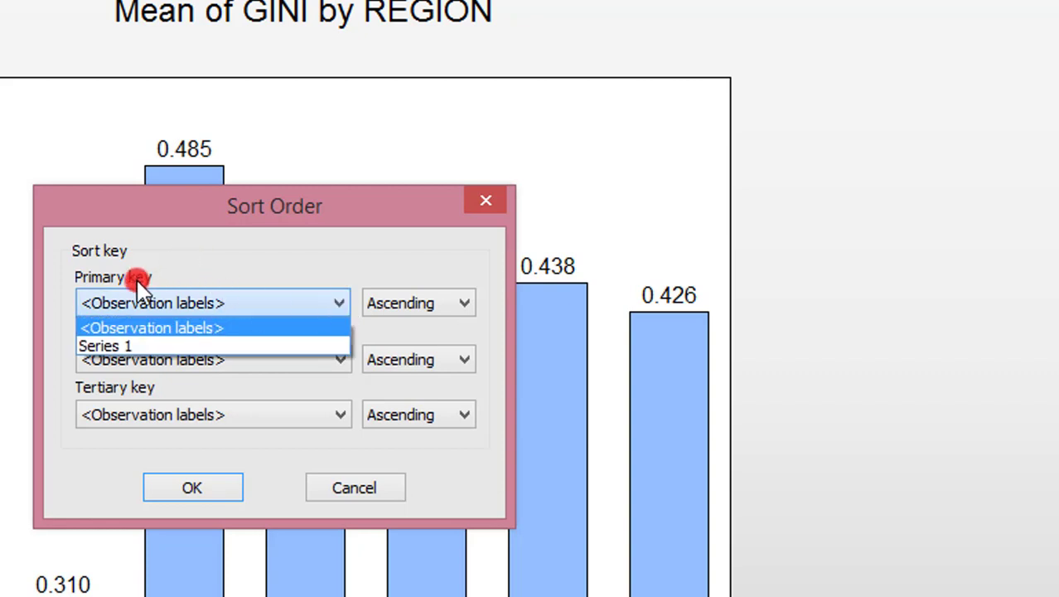
pyautogui.click(137, 345)
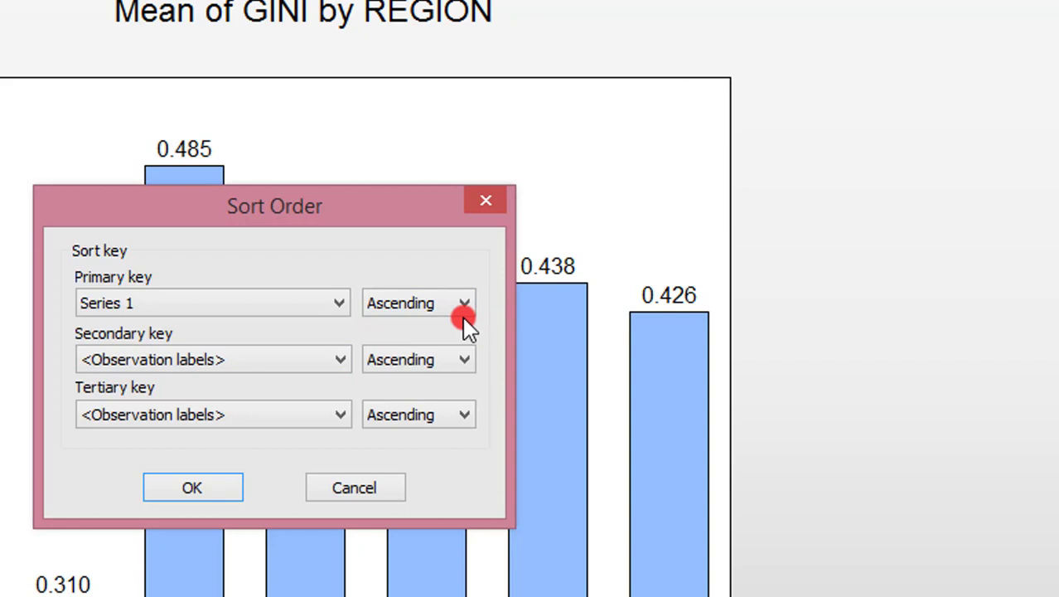
pyautogui.click(203, 488)
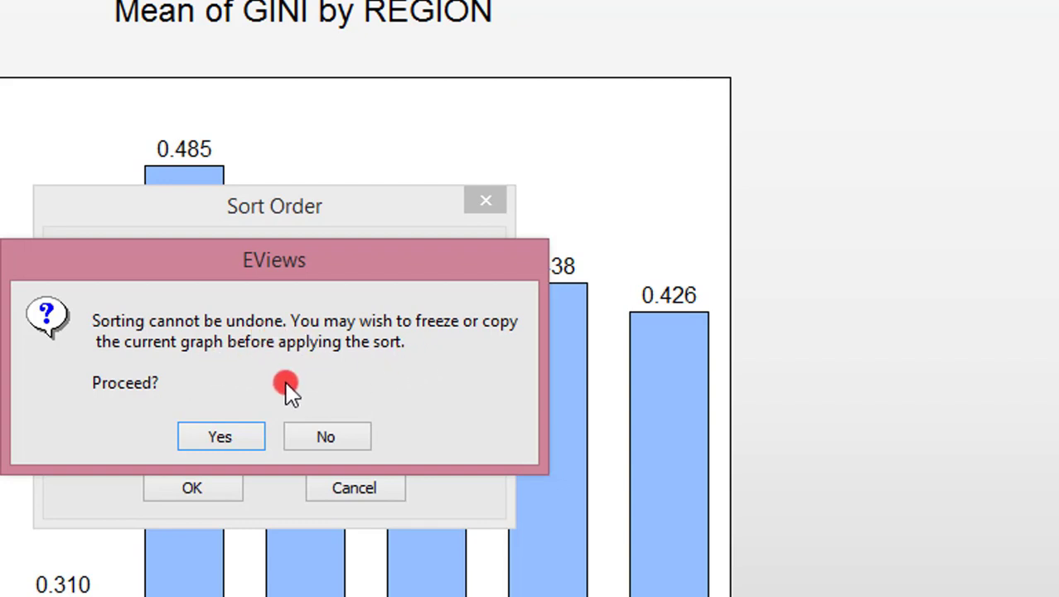
pyautogui.click(238, 437)
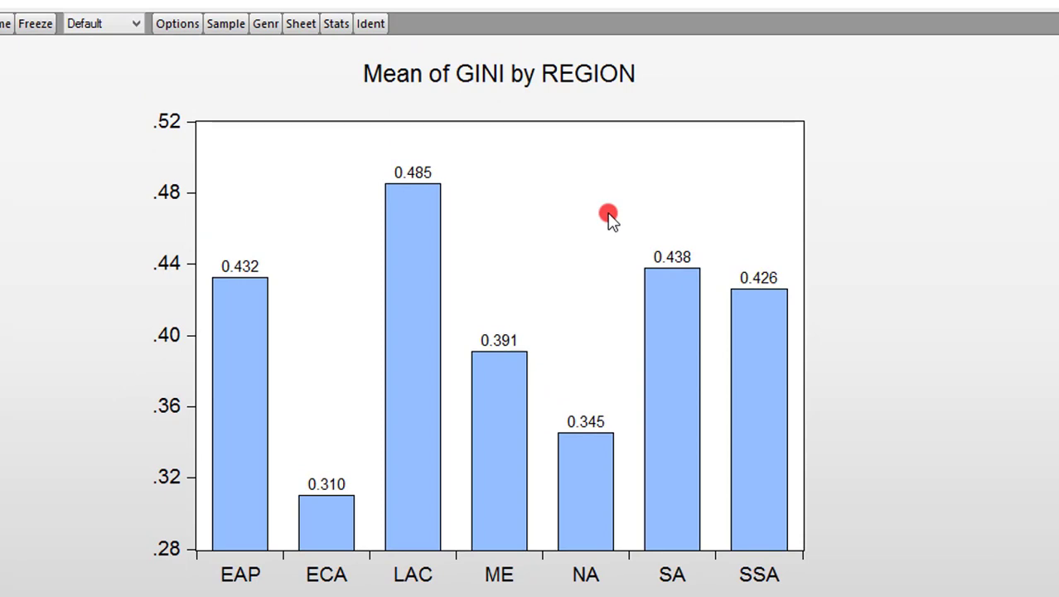
# Change the within-graph factor from region to inc_gr and redraw the chart
pyautogui.click(177, 24)
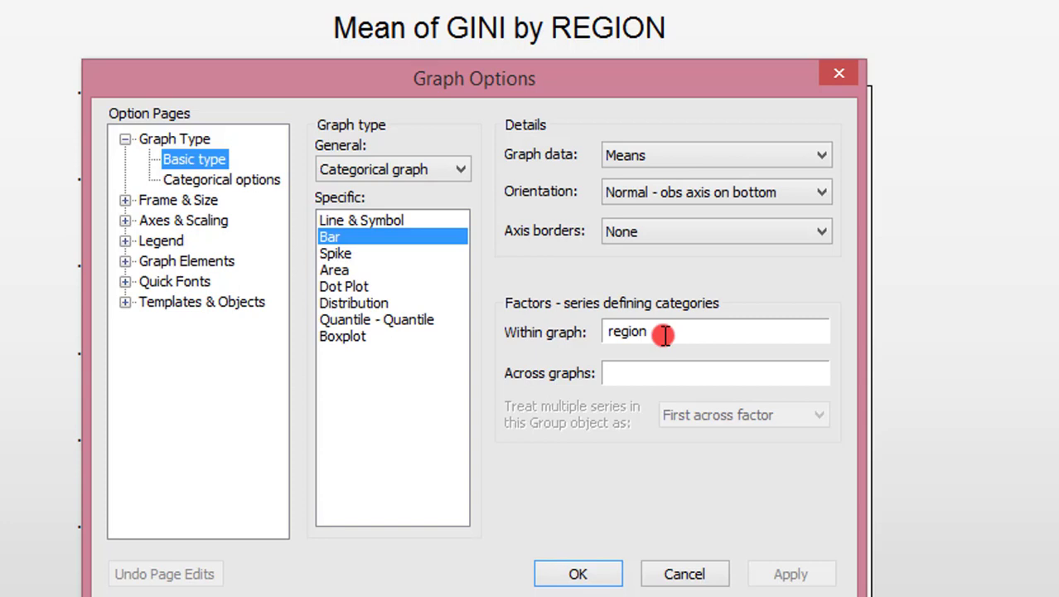
pyautogui.press('BackSpace')
pyautogui.press('BackSpace')
pyautogui.press('BackSpace')
pyautogui.press('BackSpace')
pyautogui.press('BackSpace')
pyautogui.press('BackSpace')
pyautogui.press('BackSpace')
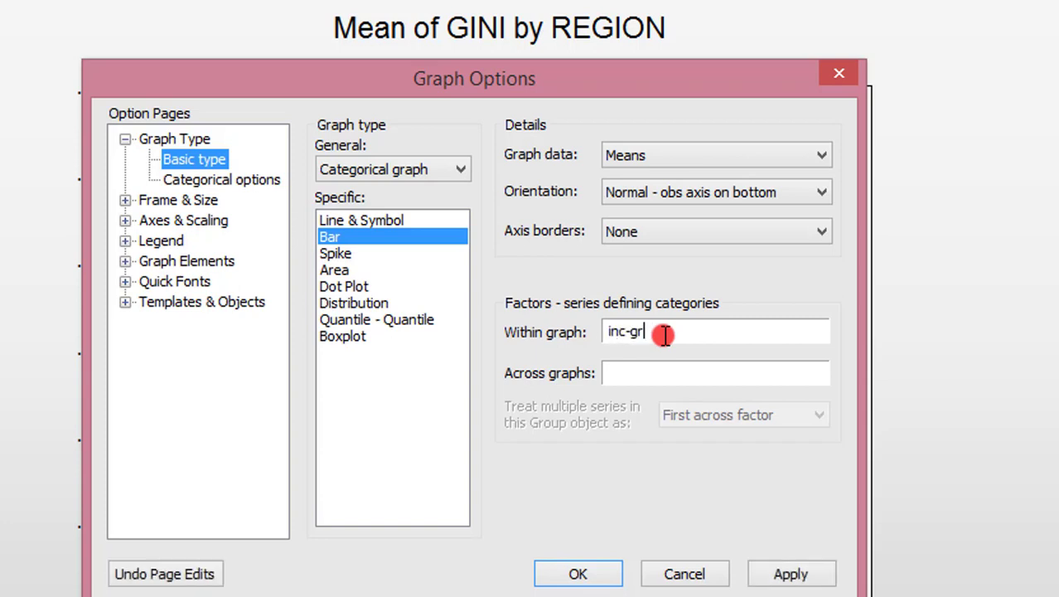
pyautogui.press('BackSpace')
pyautogui.press('BackSpace')
pyautogui.press('BackSpace')
pyautogui.write('_gr')
pyautogui.click(747, 338)
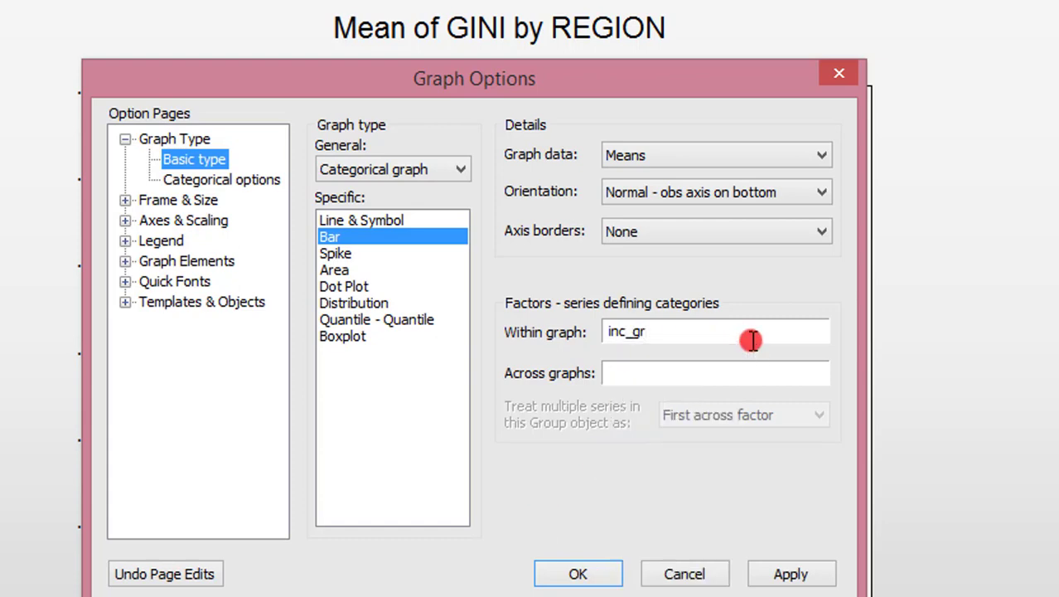
pyautogui.click(578, 574)
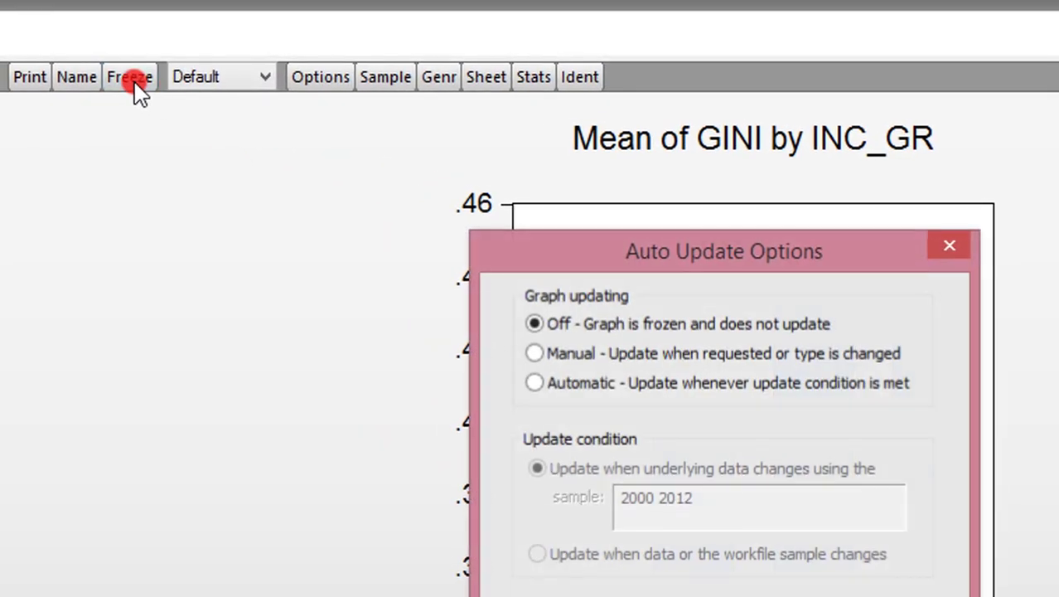
# Freeze a non-updating copy and sort its bars by Series 1 in descending order
pyautogui.click(535, 320)
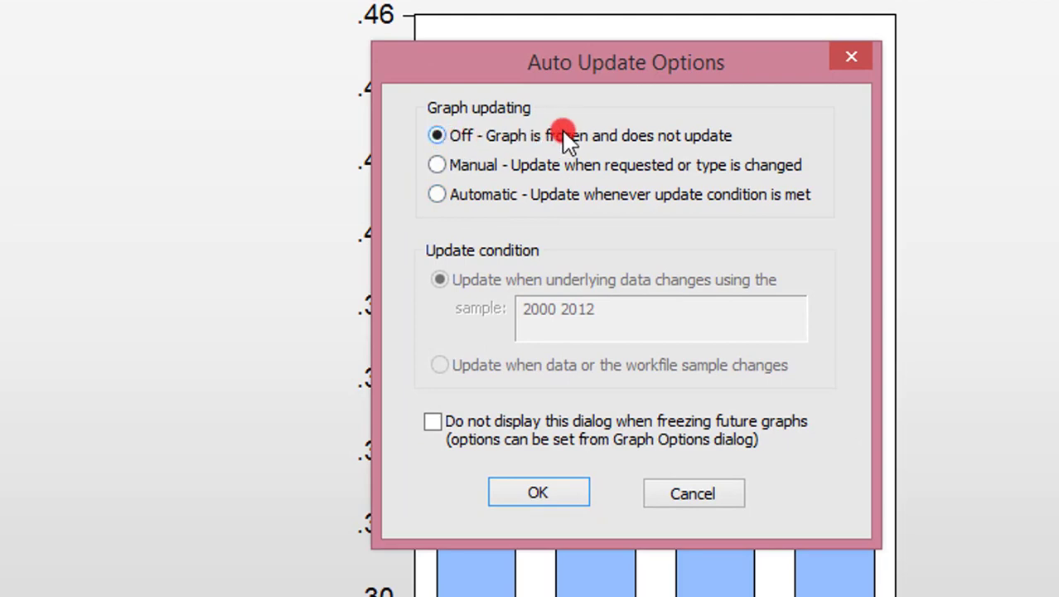
pyautogui.click(527, 496)
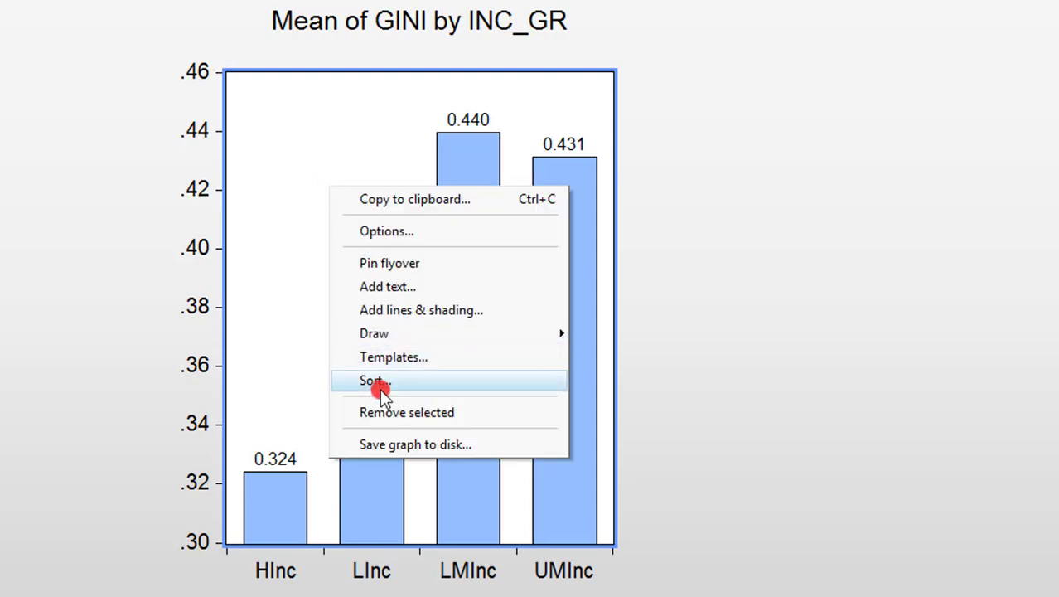
pyautogui.click(374, 381)
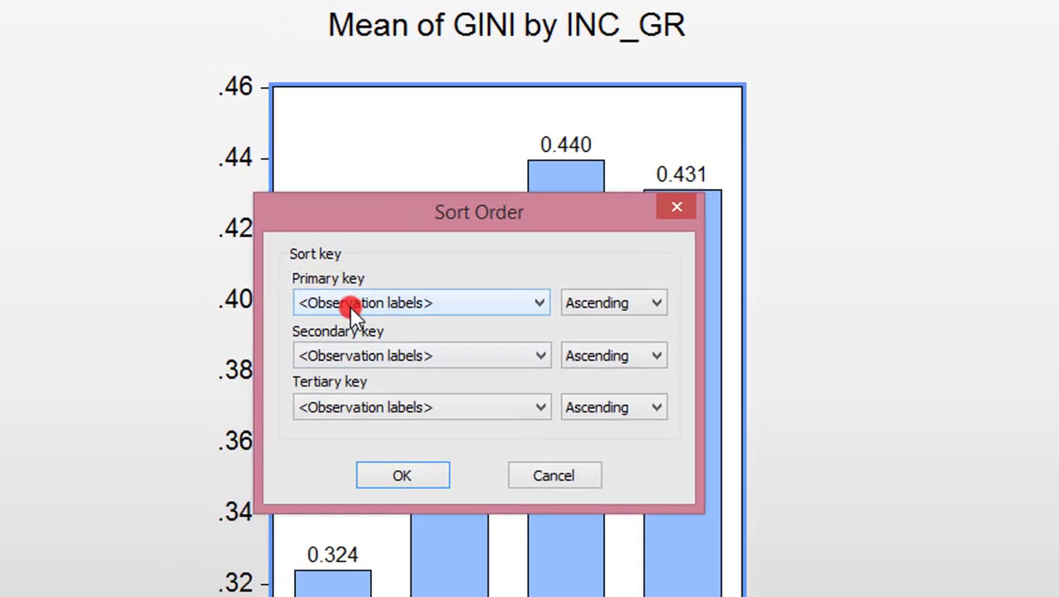
pyautogui.click(540, 303)
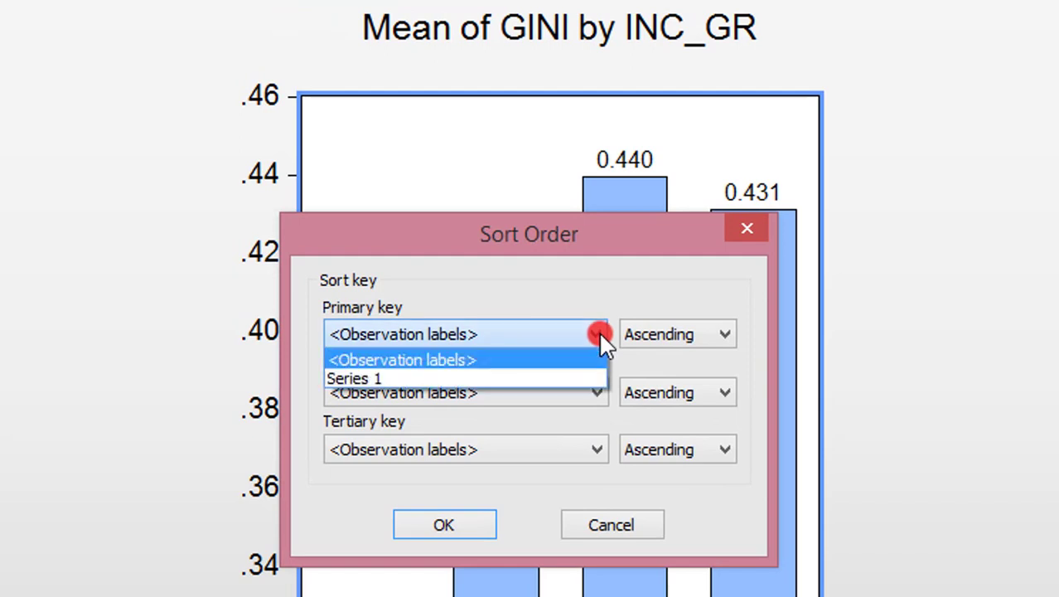
pyautogui.click(590, 378)
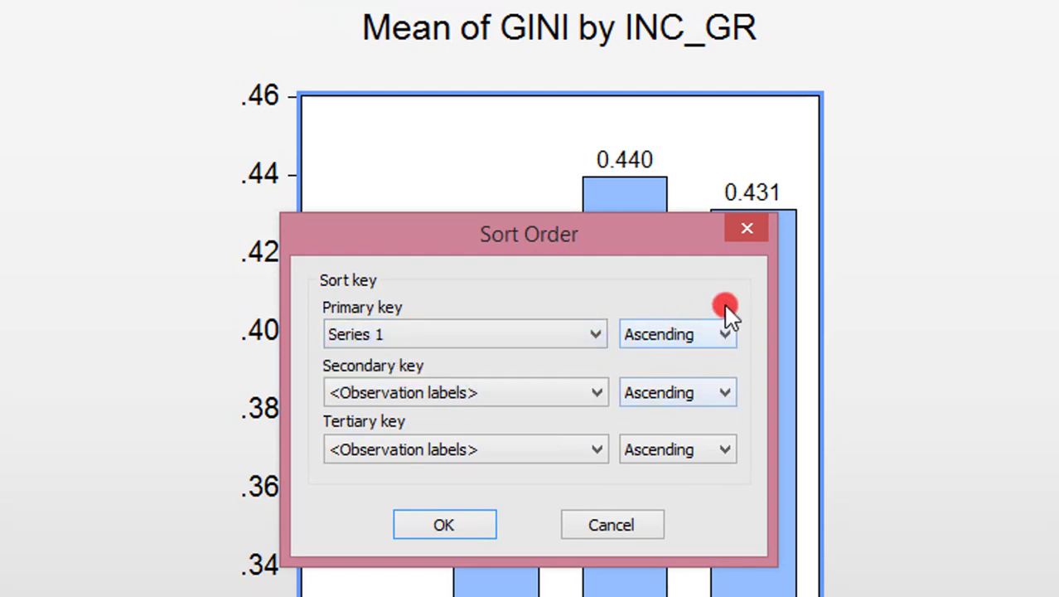
pyautogui.click(730, 337)
pyautogui.click(712, 374)
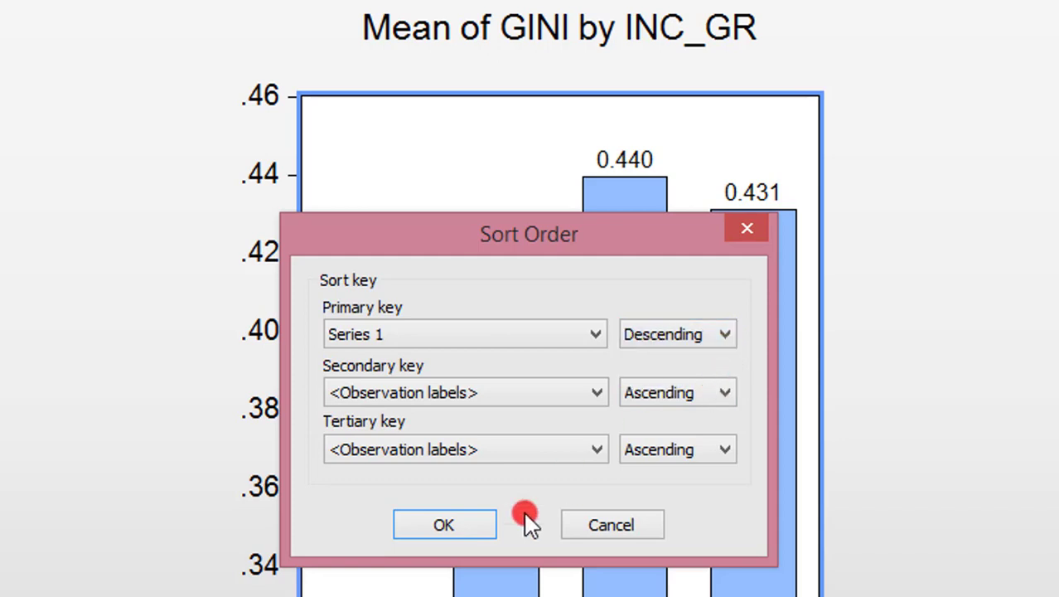
pyautogui.click(472, 521)
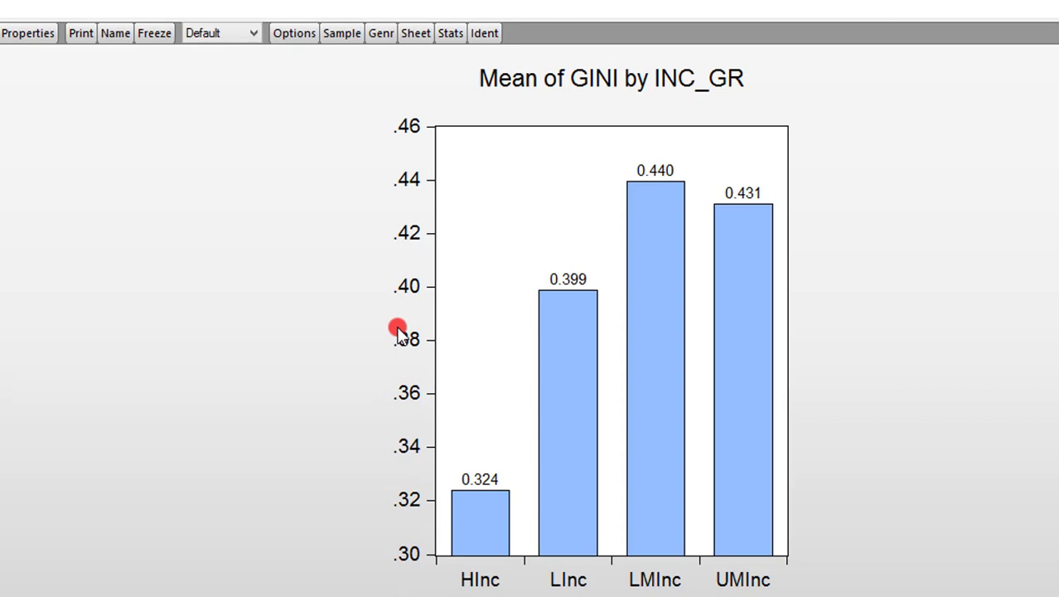
# Add region as the across-graphs factor, giving one income-group bar panel per region
pyautogui.click(294, 33)
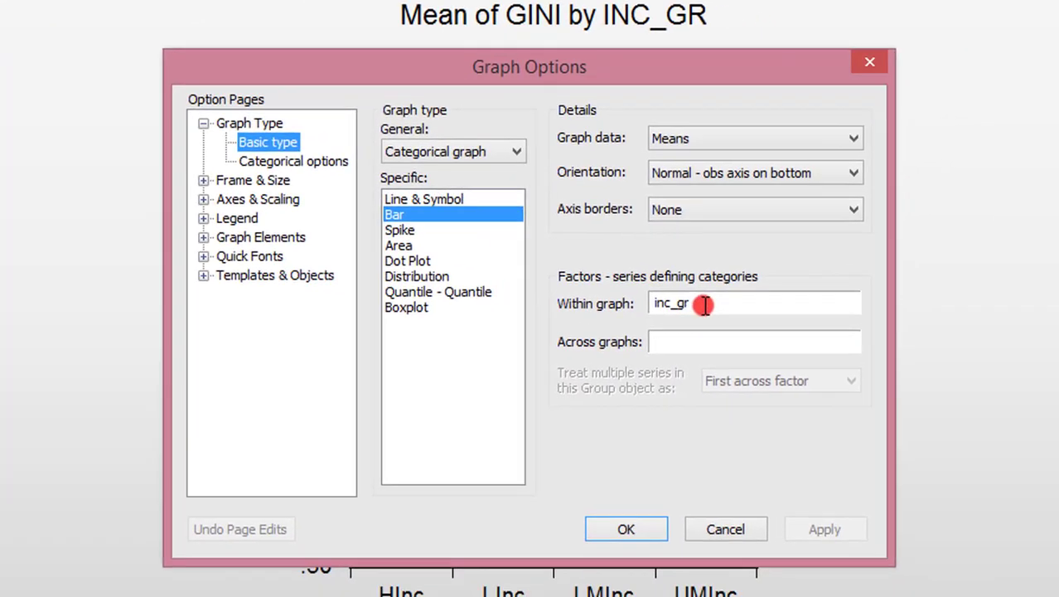
pyautogui.click(834, 330)
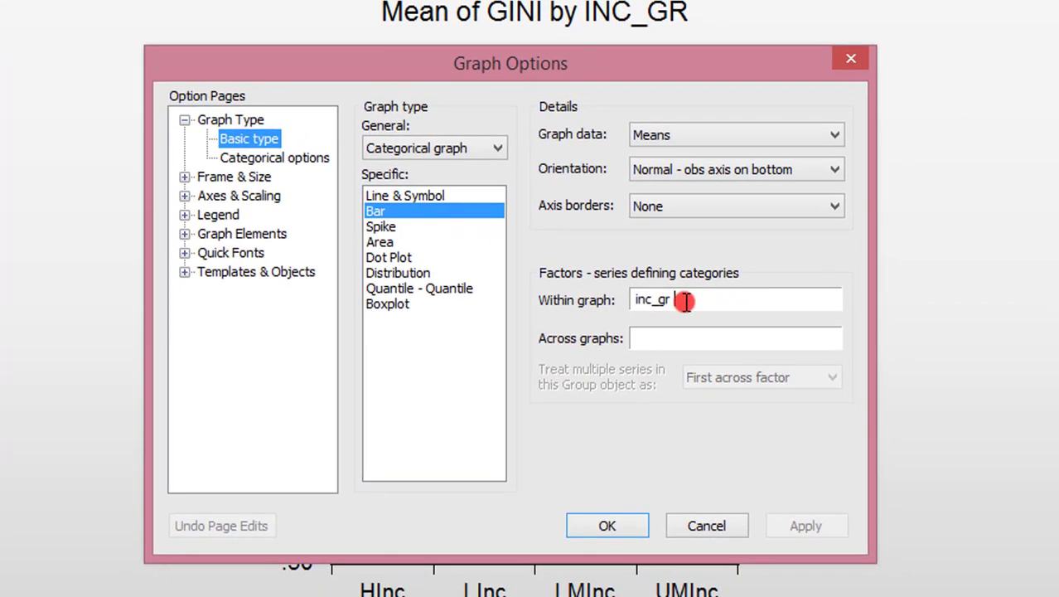
pyautogui.press('BackSpace')
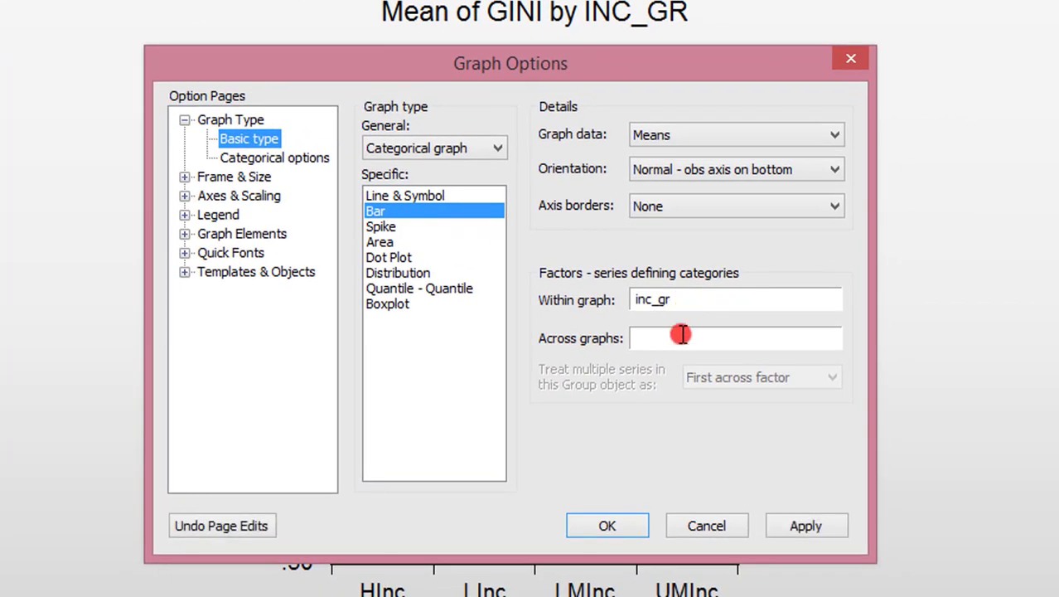
pyautogui.write('region')
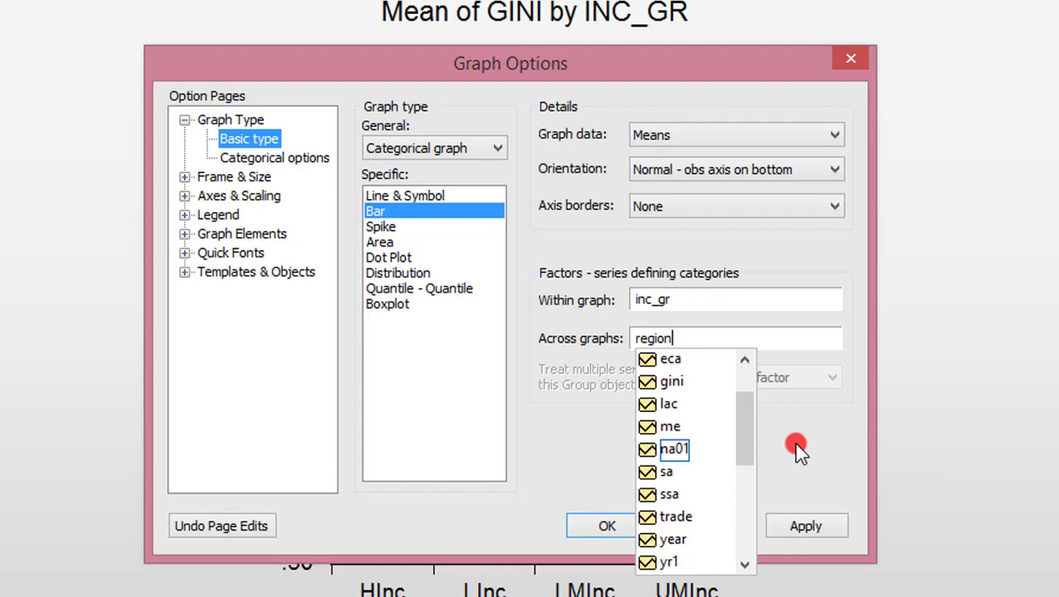
pyautogui.click(602, 521)
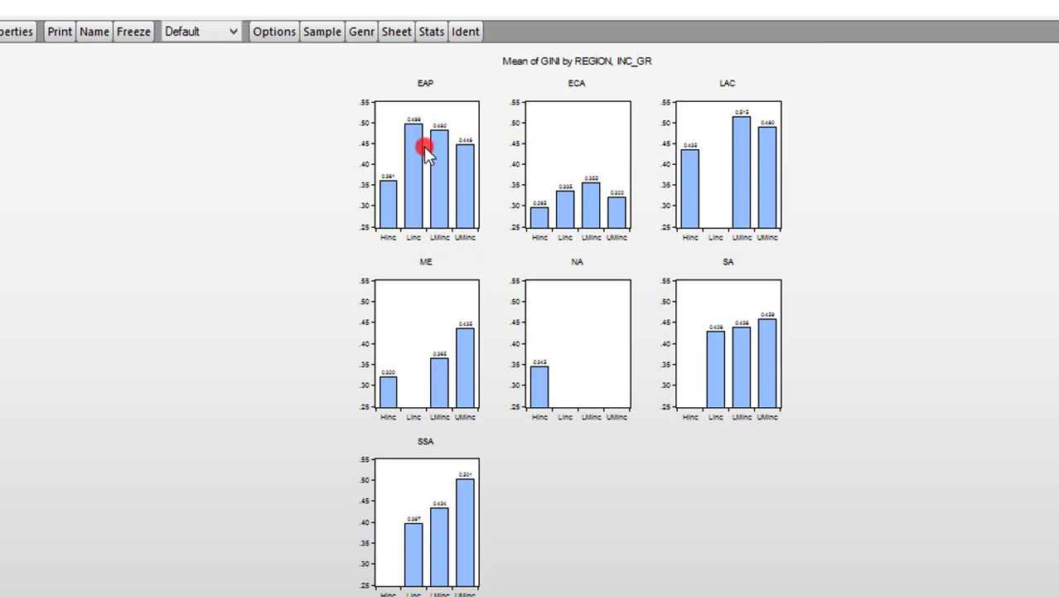
# Replace inc_gr with gini_cat as the within-graph factor in each region panel
pyautogui.click(274, 31)
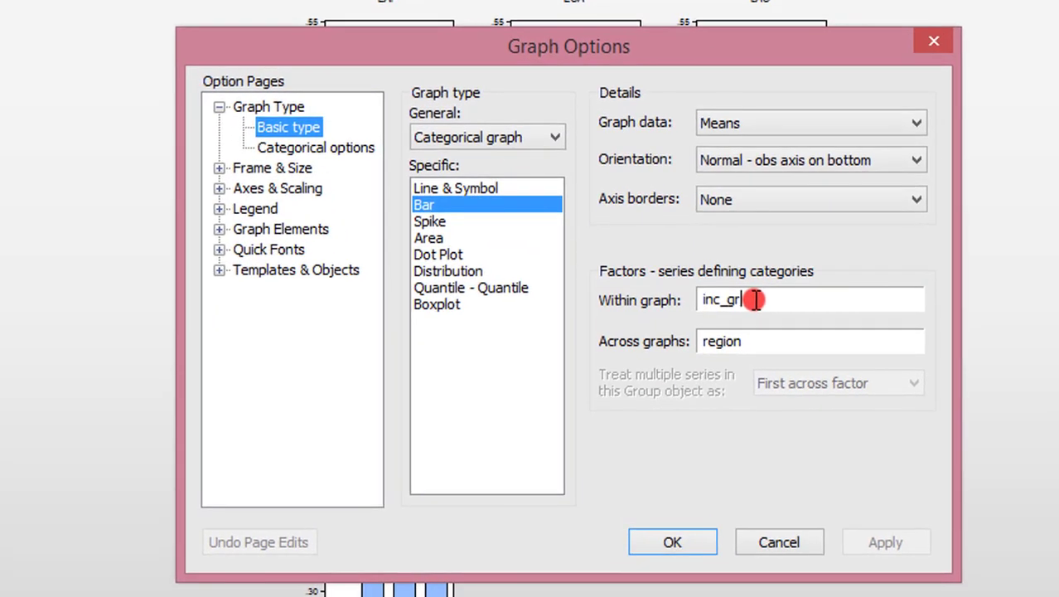
pyautogui.doubleClick(696, 328)
pyautogui.write('gini_cat')
pyautogui.click(662, 539)
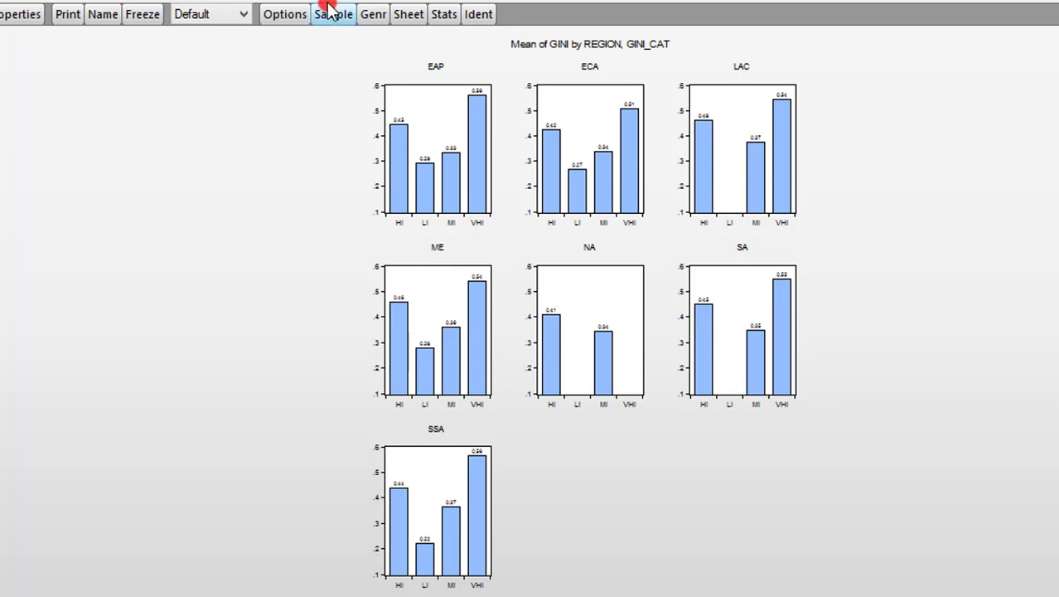
# Set the within-graph factor to inc_gr and the across-graphs factor to EAP
pyautogui.click(286, 14)
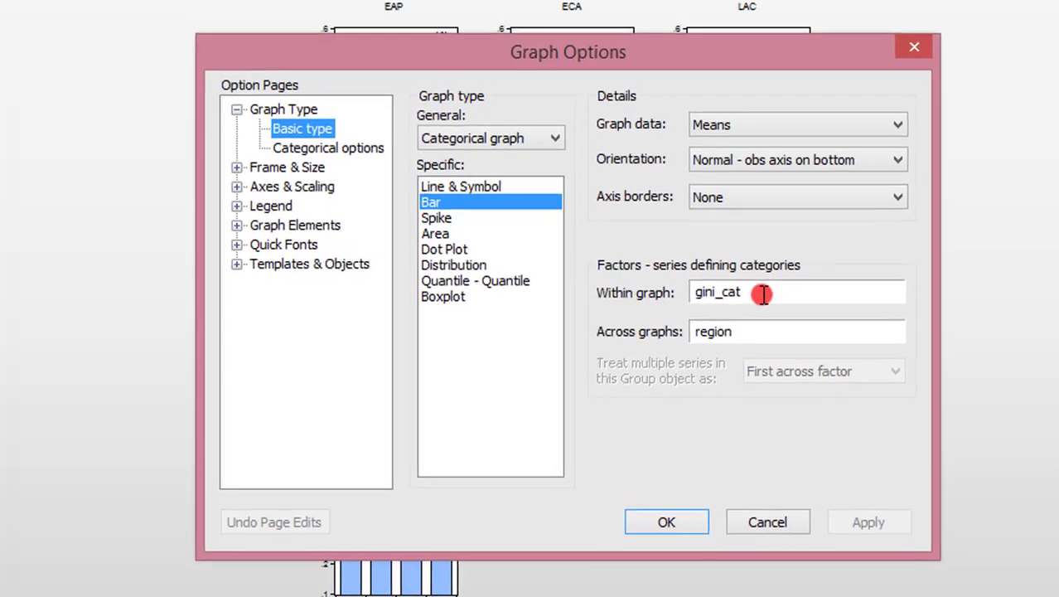
pyautogui.click(756, 308)
pyautogui.press('BackSpace')
pyautogui.press('BackSpace')
pyautogui.press('BackSpace')
pyautogui.press('BackSpace')
pyautogui.press('BackSpace')
pyautogui.press('BackSpace')
pyautogui.press('BackSpace')
pyautogui.press('BackSpace')
pyautogui.write('inc_gr')
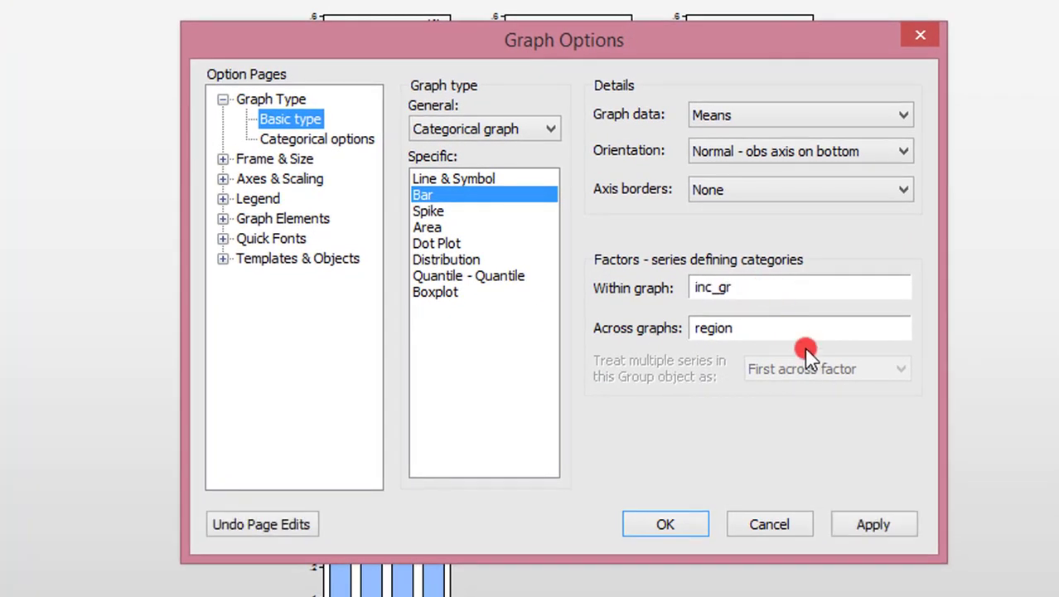
pyautogui.click(881, 330)
pyautogui.press('BackSpace')
pyautogui.press('BackSpace')
pyautogui.press('BackSpace')
pyautogui.press('BackSpace')
pyautogui.press('BackSpace')
pyautogui.press('BackSpace')
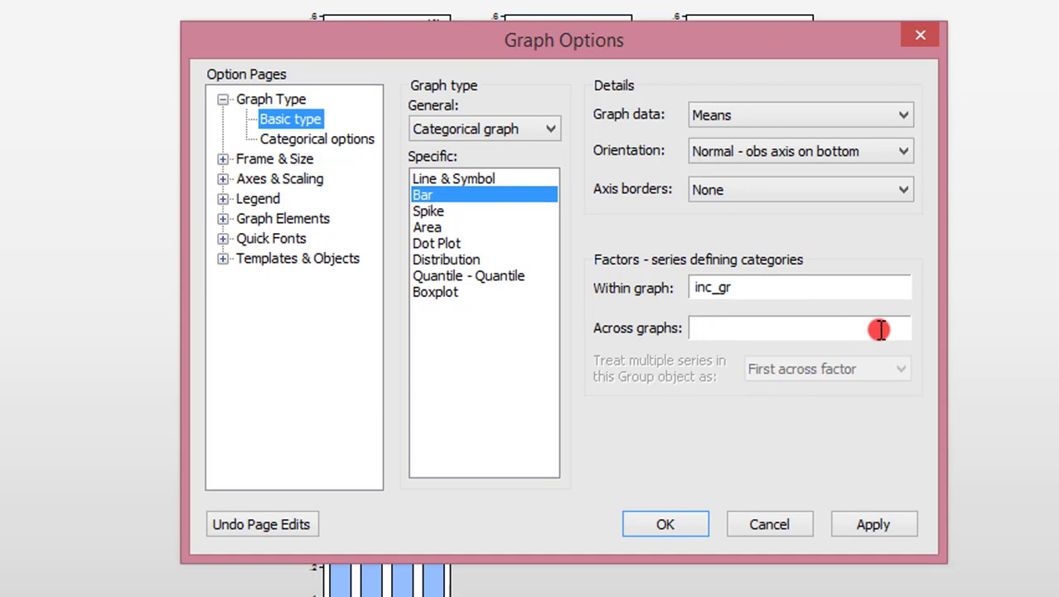
pyautogui.write('EAP')
pyautogui.click(877, 330)
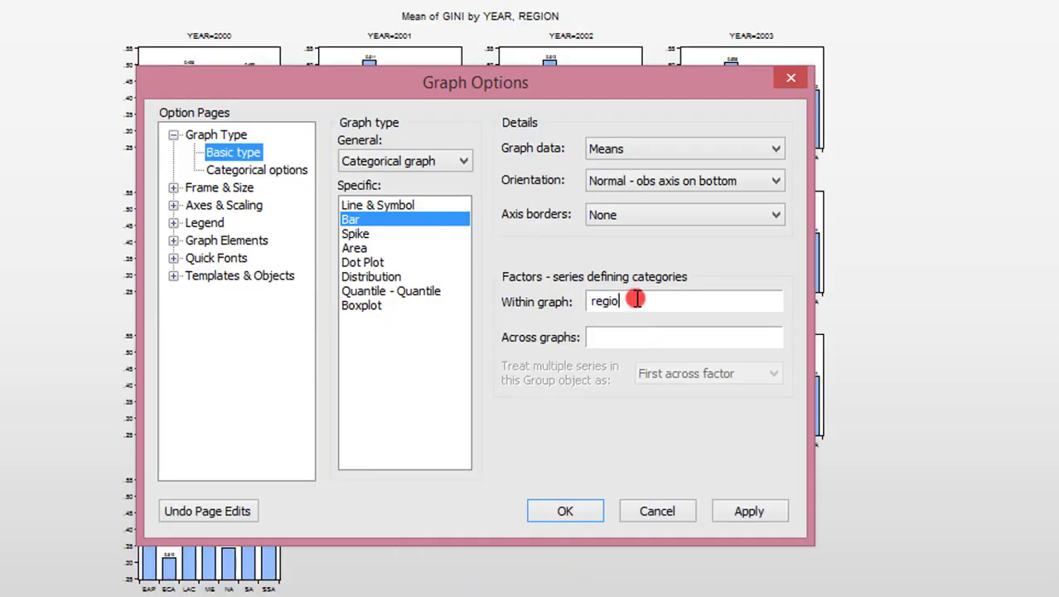
# Set region as the within-graph factor and year as the across-graphs factor
pyautogui.press('BackSpace')
pyautogui.press('BackSpace')
pyautogui.press('BackSpace')
pyautogui.press('BackSpace')
pyautogui.press('BackSpace')
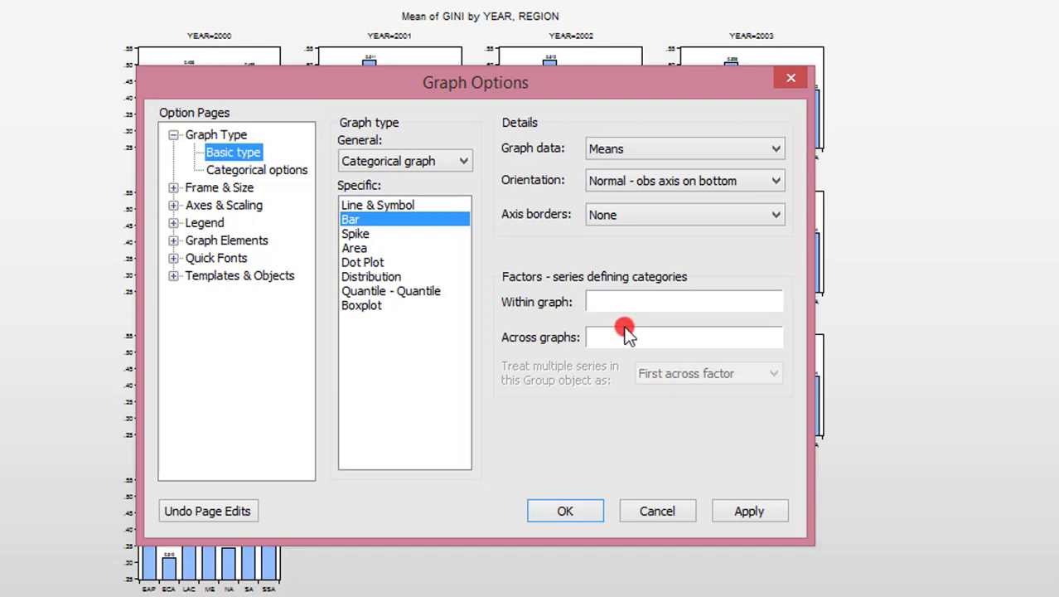
pyautogui.write('region')
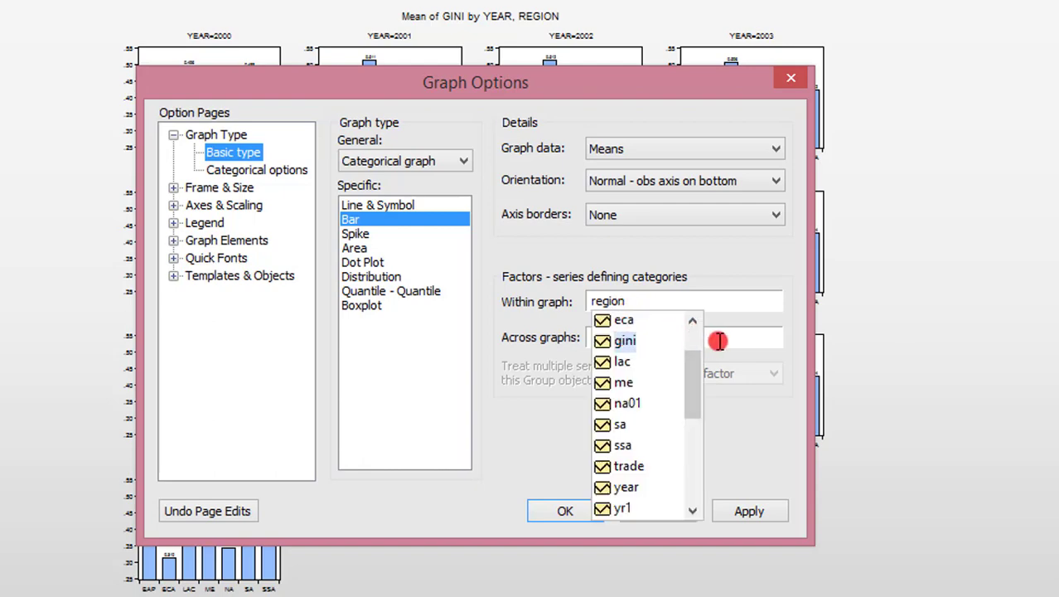
pyautogui.click(718, 340)
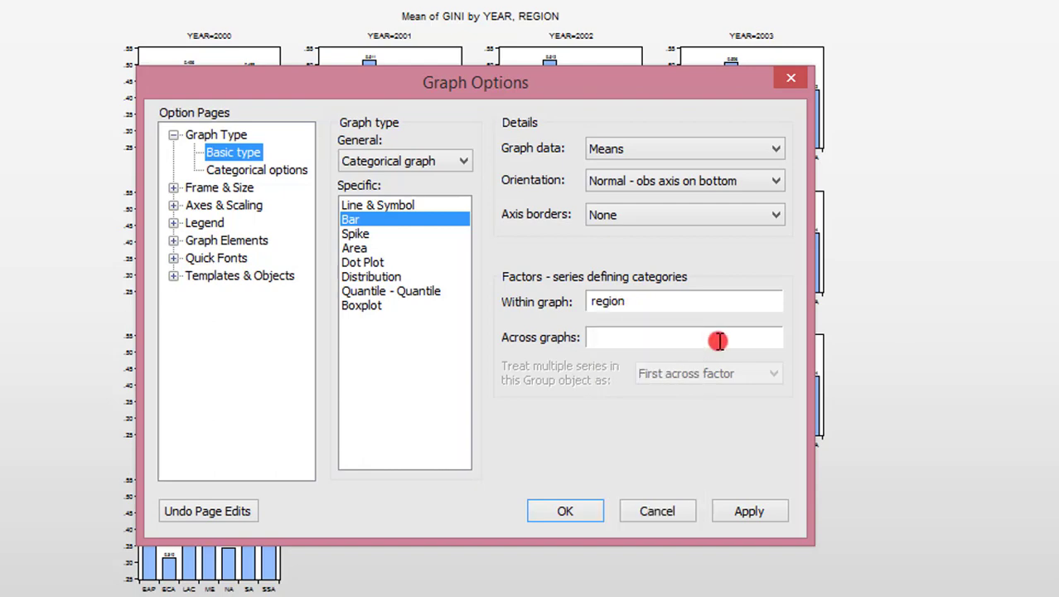
pyautogui.write('year')
pyautogui.click(560, 509)
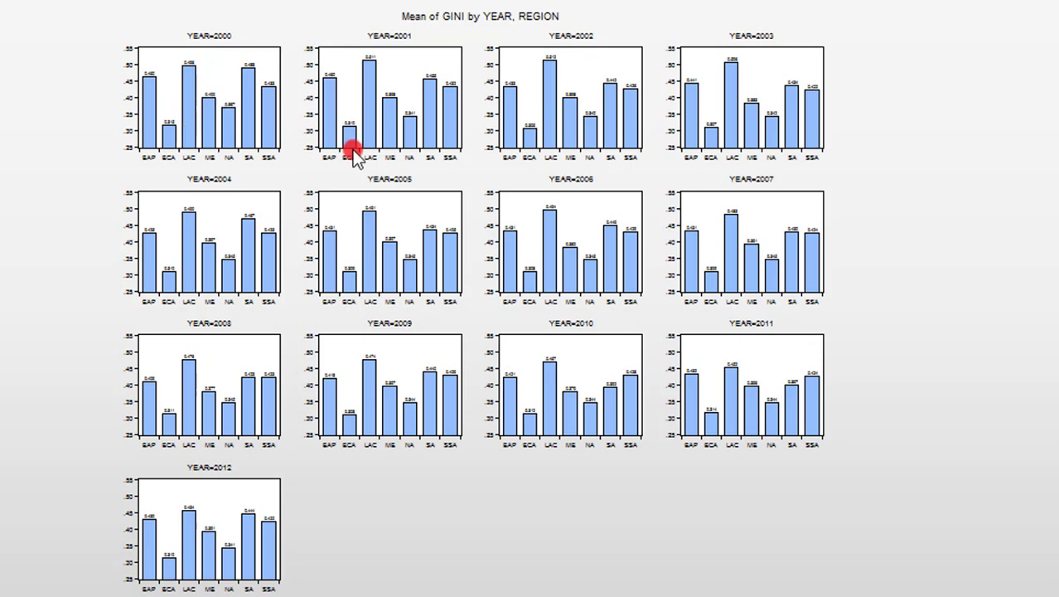
pyautogui.moveTo(434, 253)
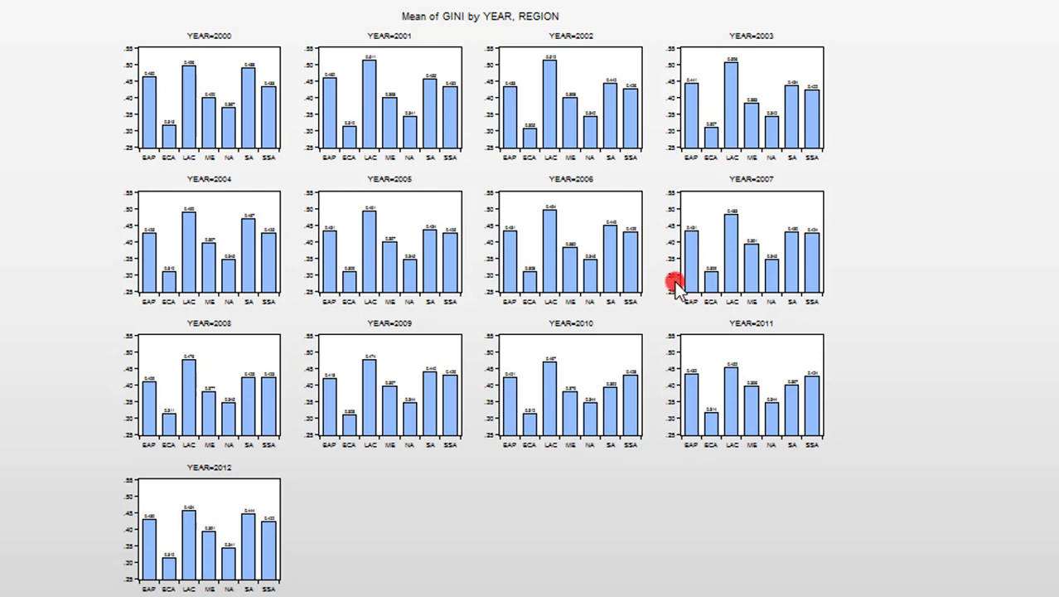
# Set EAP as the within-graph factor and year=2010 as the across-graphs factor
pyautogui.doubleClick(379, 257)
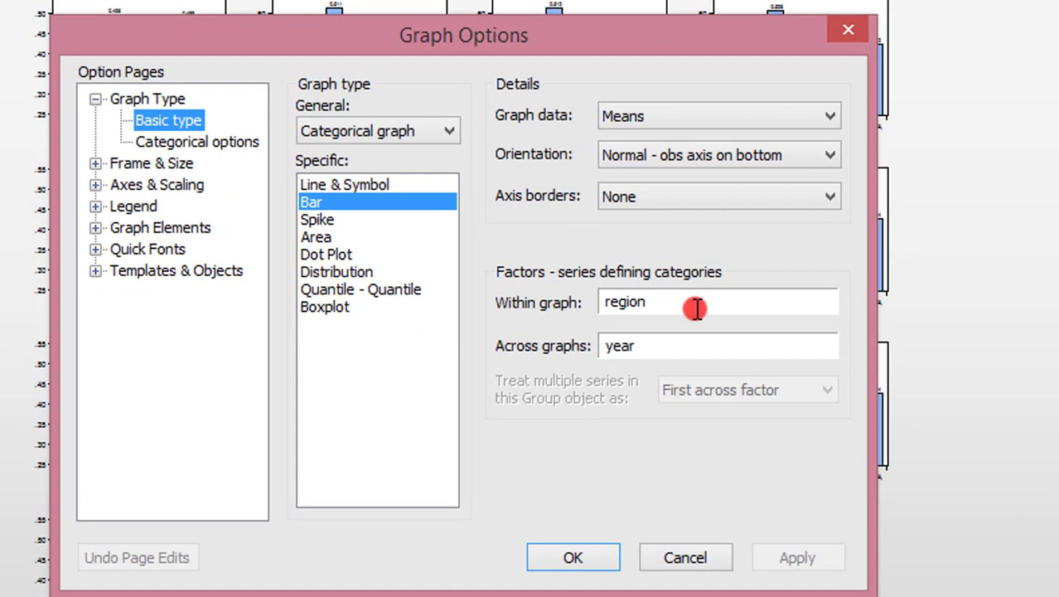
pyautogui.press('BackSpace')
pyautogui.press('BackSpace')
pyautogui.press('BackSpace')
pyautogui.press('BackSpace')
pyautogui.press('BackSpace')
pyautogui.press('BackSpace')
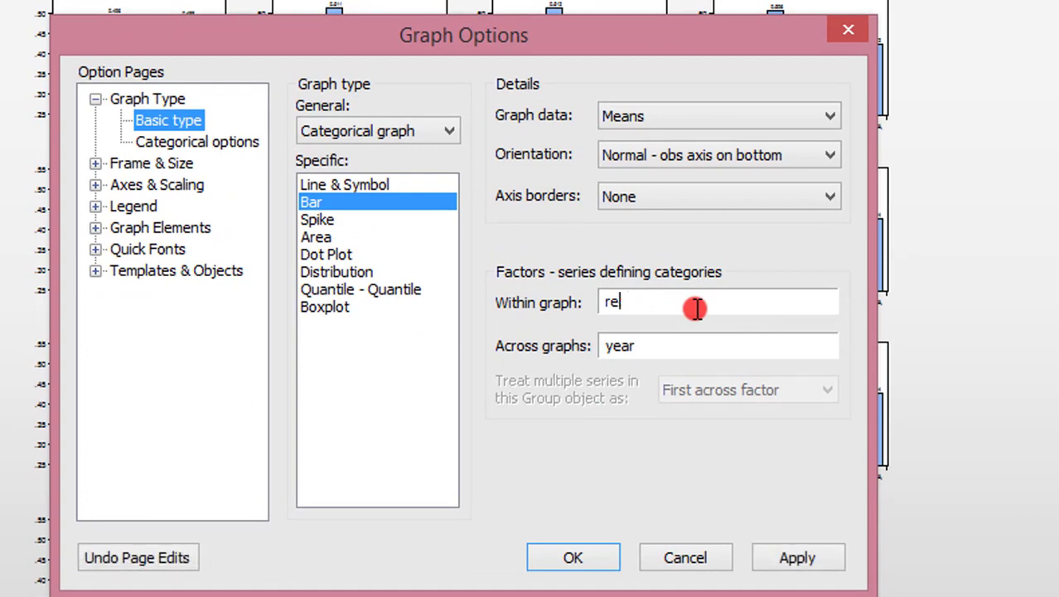
pyautogui.write('EAP')
pyautogui.click(766, 346)
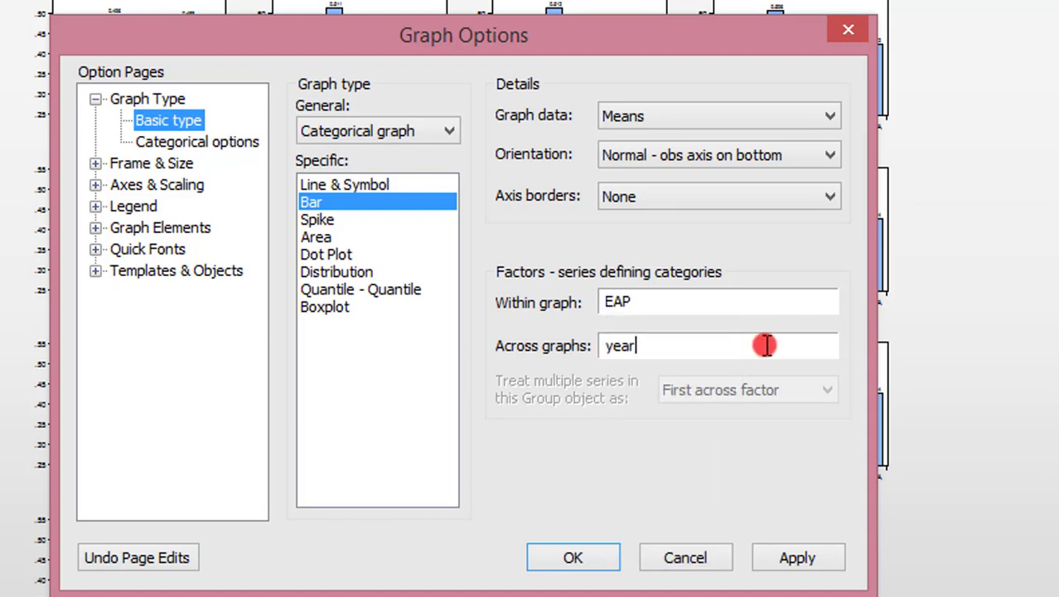
pyautogui.write('year=2010')
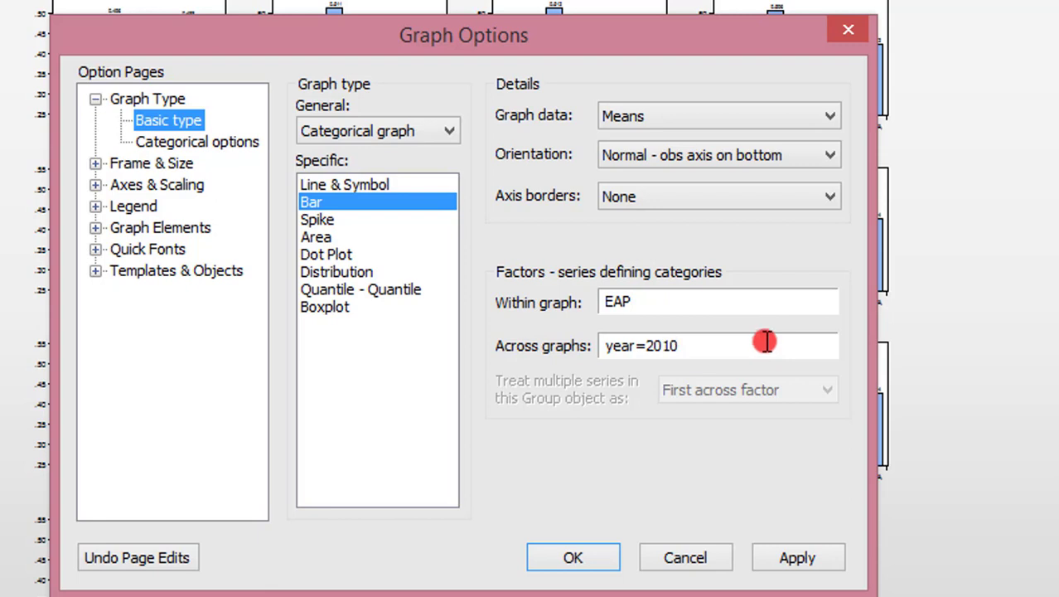
pyautogui.click(753, 305)
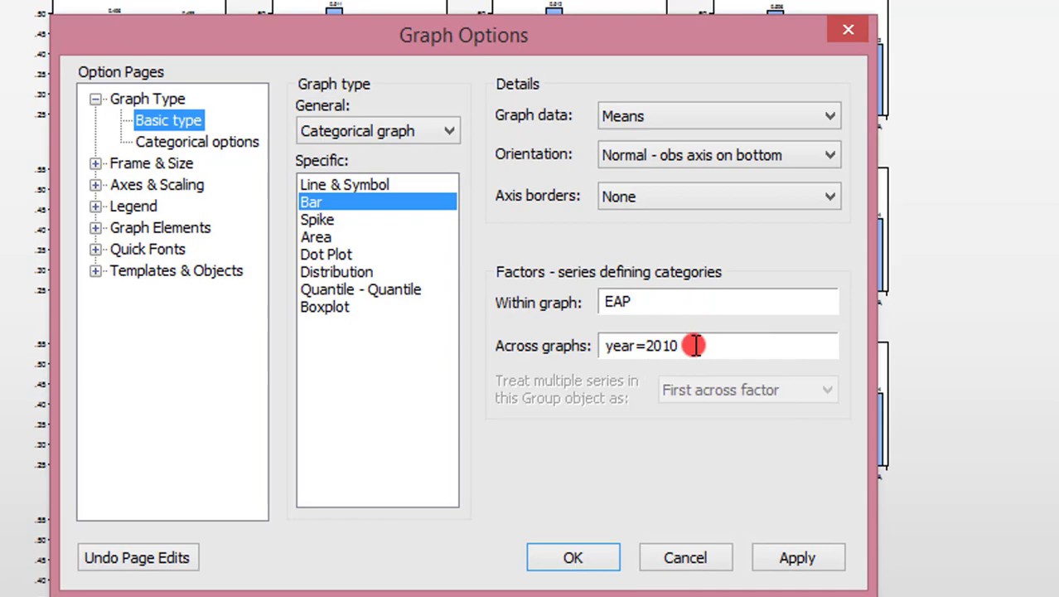
pyautogui.click(573, 557)
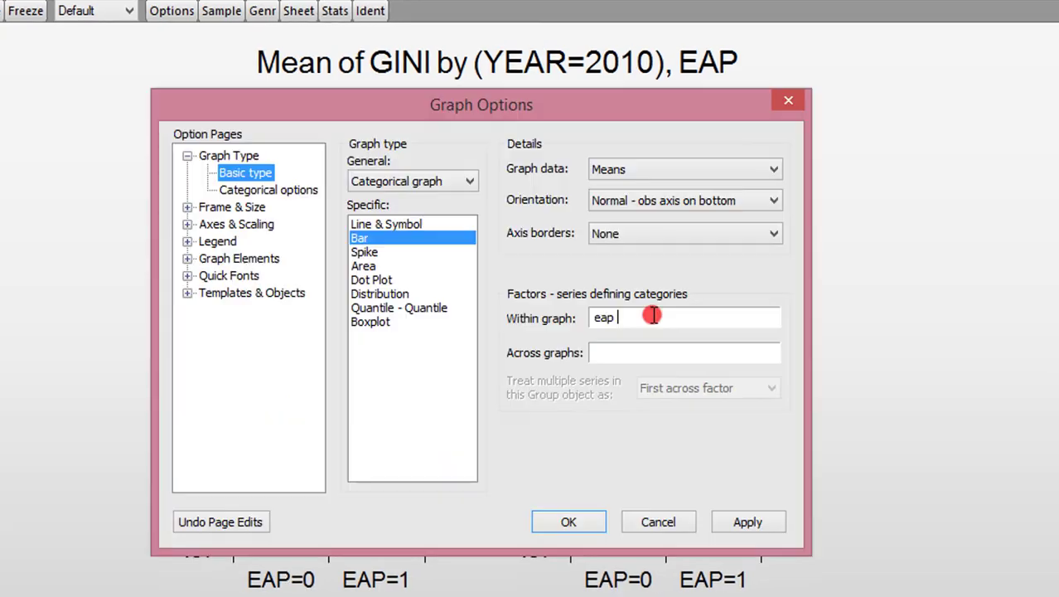
# Chart mean Gini with inc_gr gini_cat within each graph and EAP across graphs
pyautogui.press('BackSpace')
pyautogui.press('BackSpace')
pyautogui.press('BackSpace')
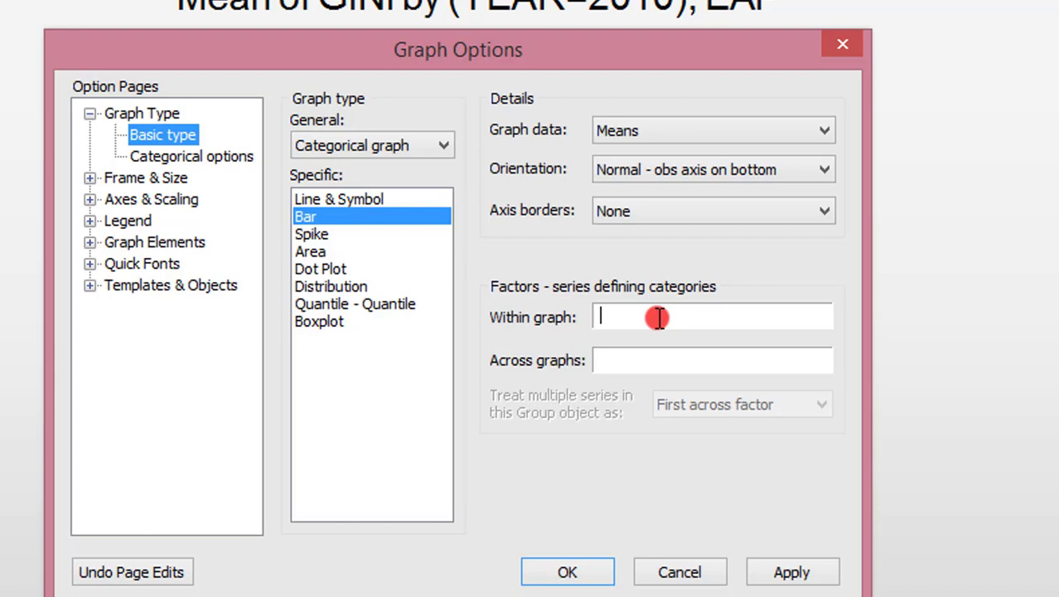
pyautogui.write('inc')
pyautogui.write('_gr')
pyautogui.write('p')
pyautogui.write('gini_cat')
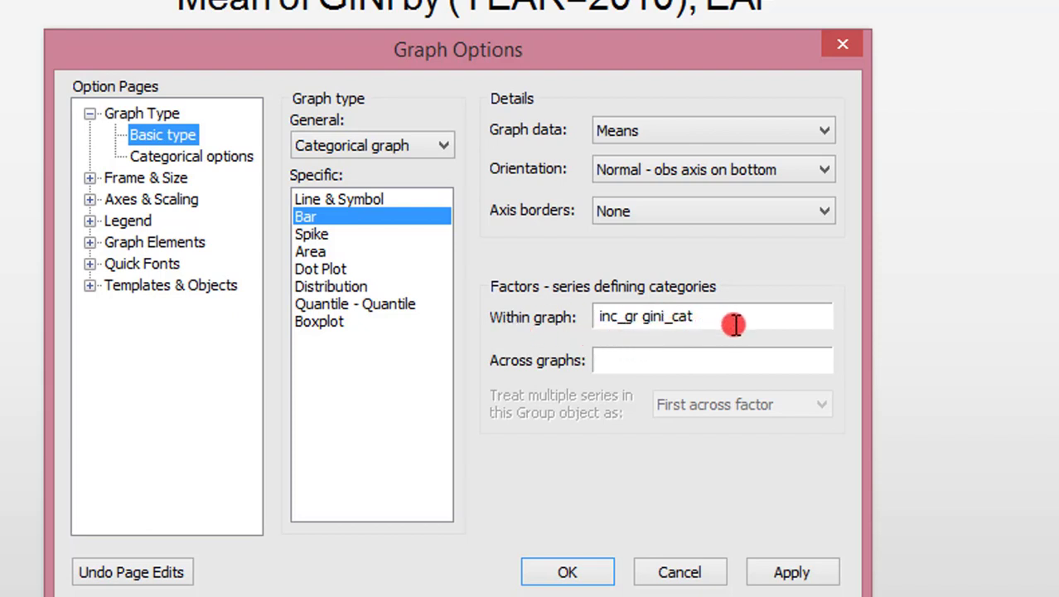
pyautogui.click(712, 365)
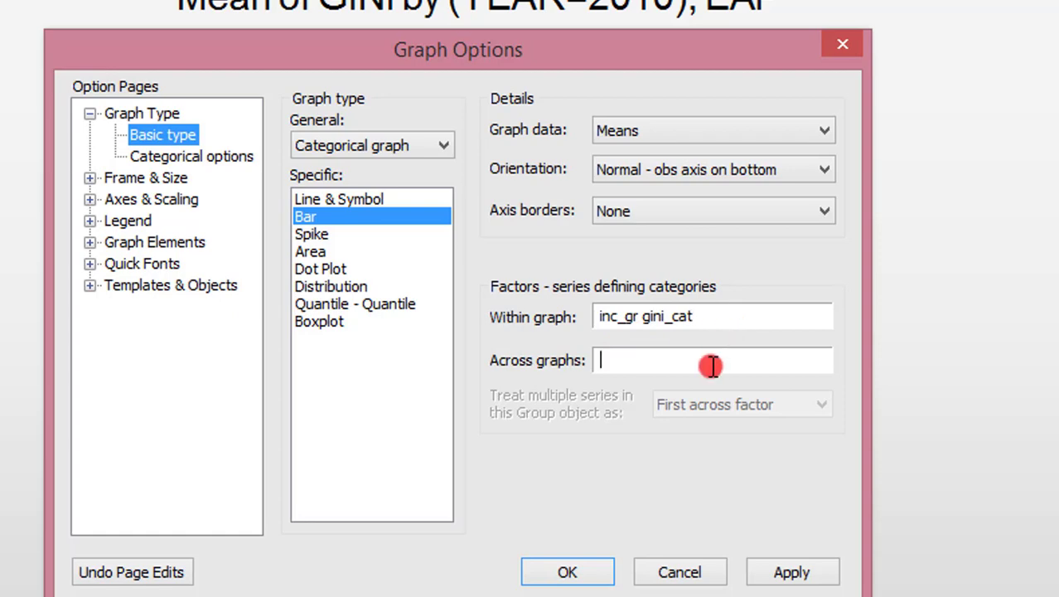
pyautogui.write('EAP')
pyautogui.press('Return')
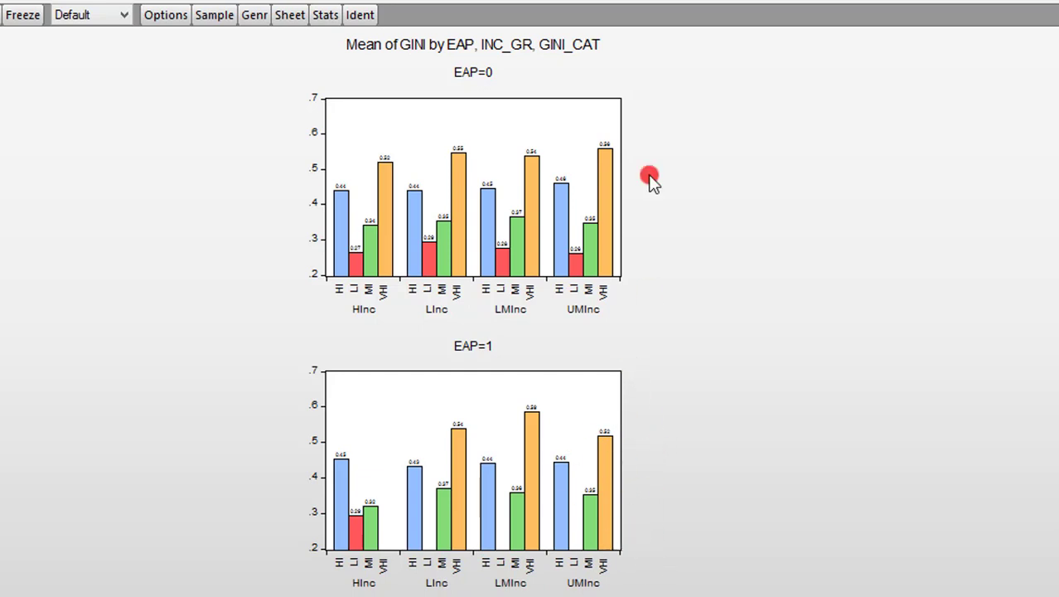
# Replace EAP with year=2010 as the across-graphs factor of the Gini chart
pyautogui.doubleClick(661, 472)
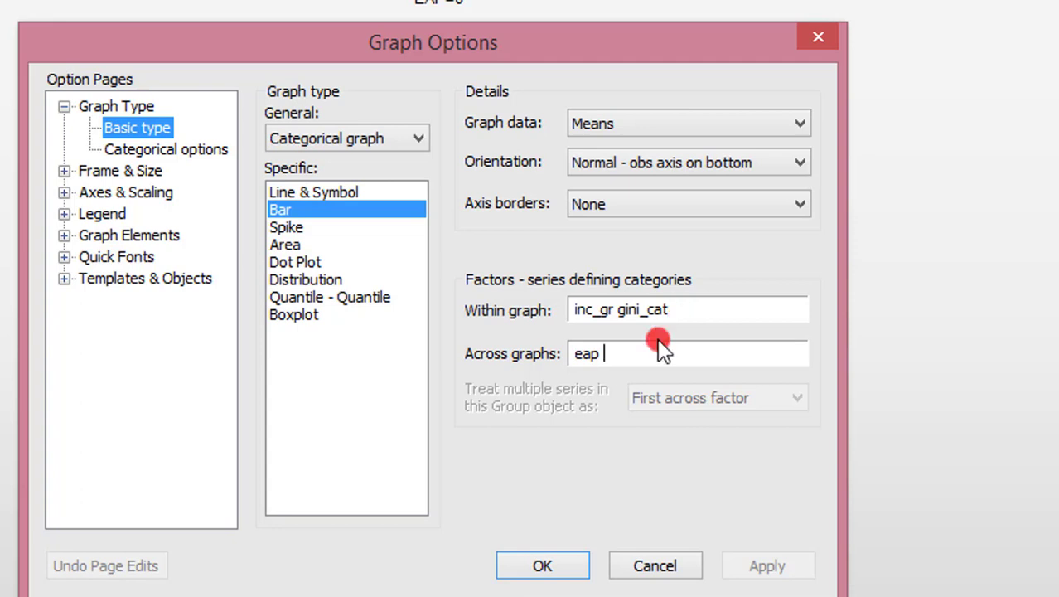
pyautogui.press('BackSpace')
pyautogui.press('BackSpace')
pyautogui.press('BackSpace')
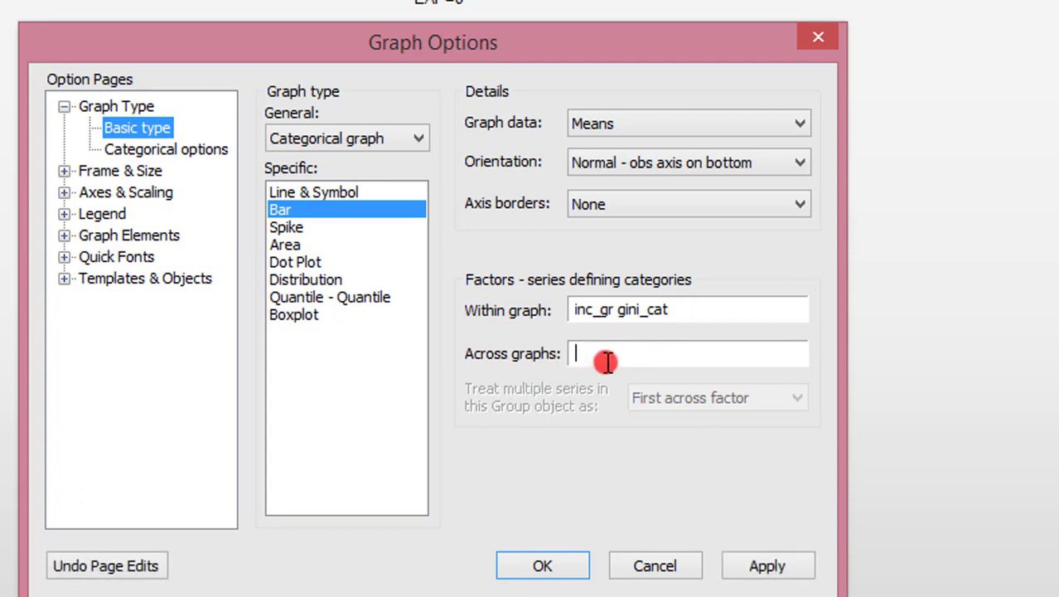
pyautogui.write('year=2010')
pyautogui.click(542, 566)
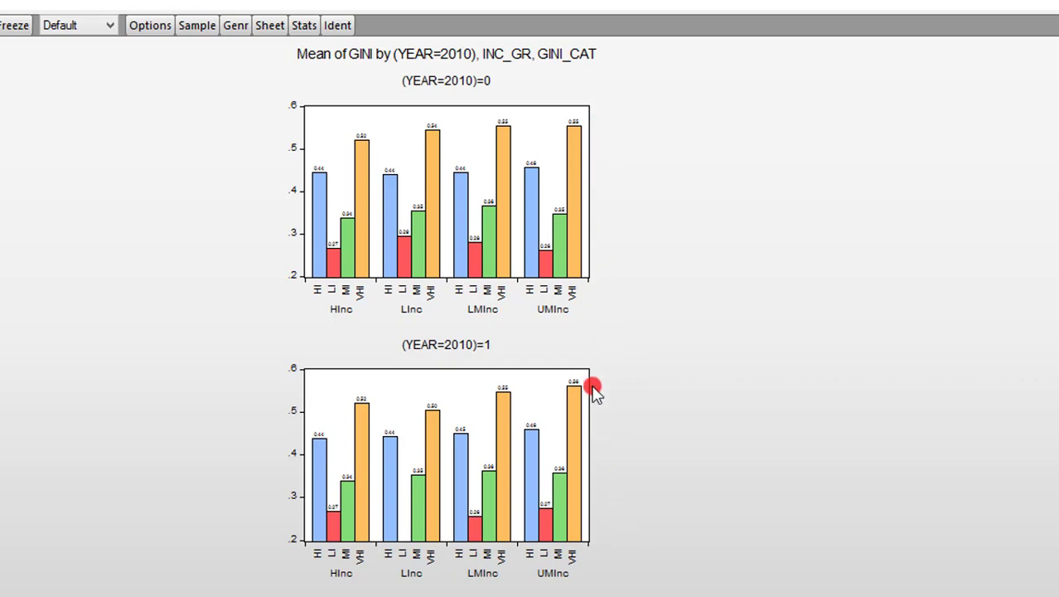
# Reopen Graph Options to review the inc_gr gini_cat and year=2010 factor settings
pyautogui.click(151, 25)
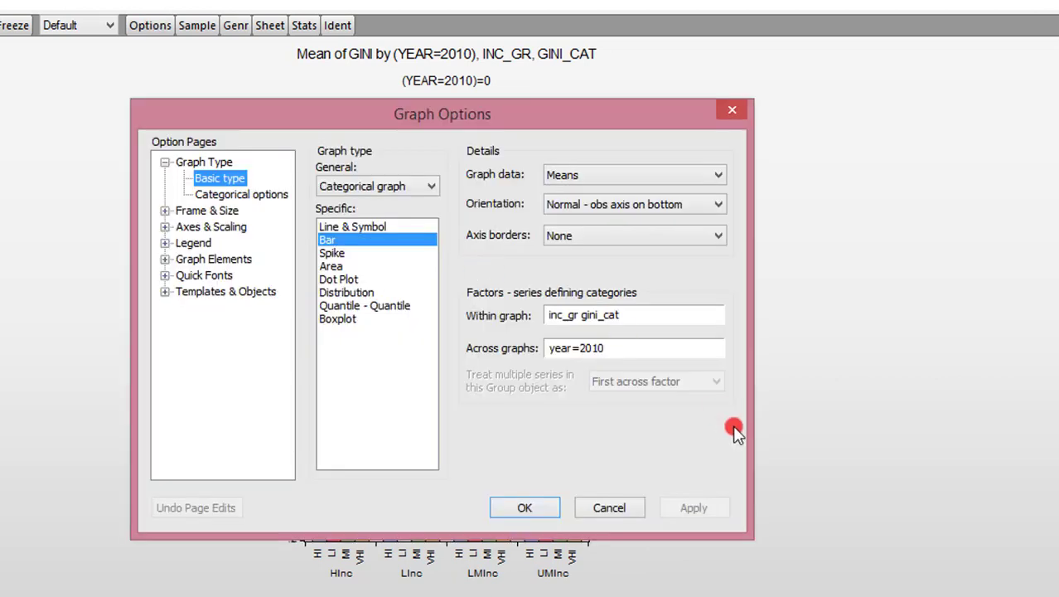